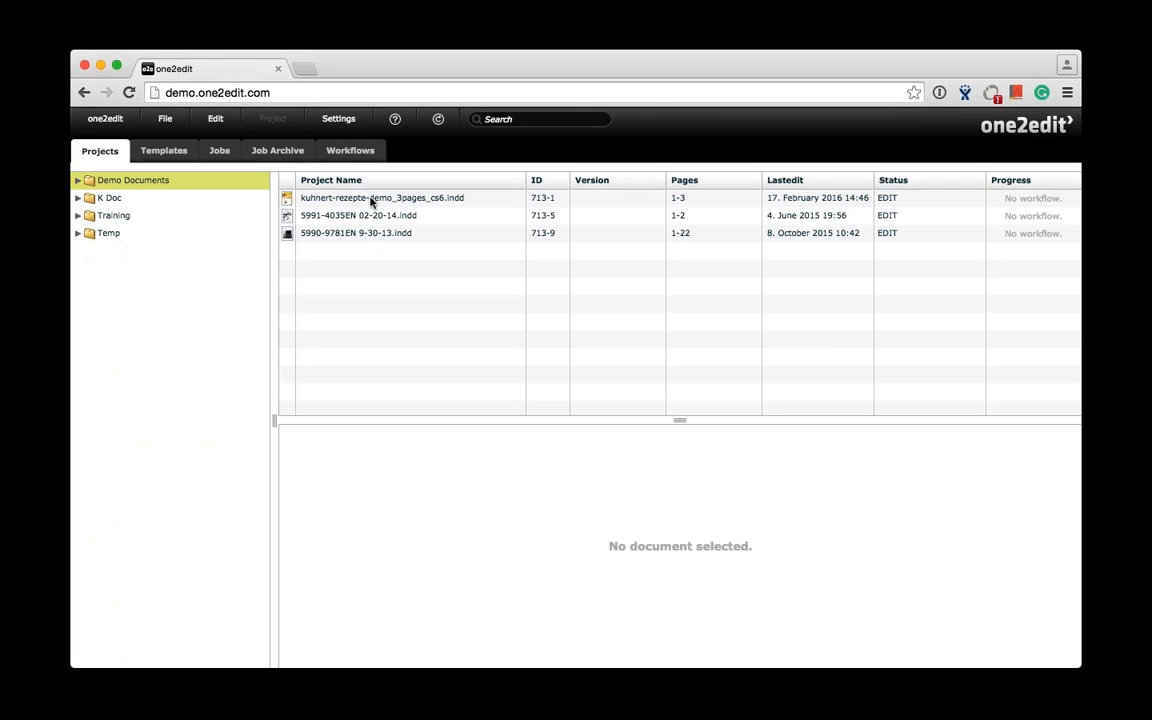
- Examine the translation export and import options for the kuhnert-rezepte-demo_3pages_cs6.indd project
click(371, 199)
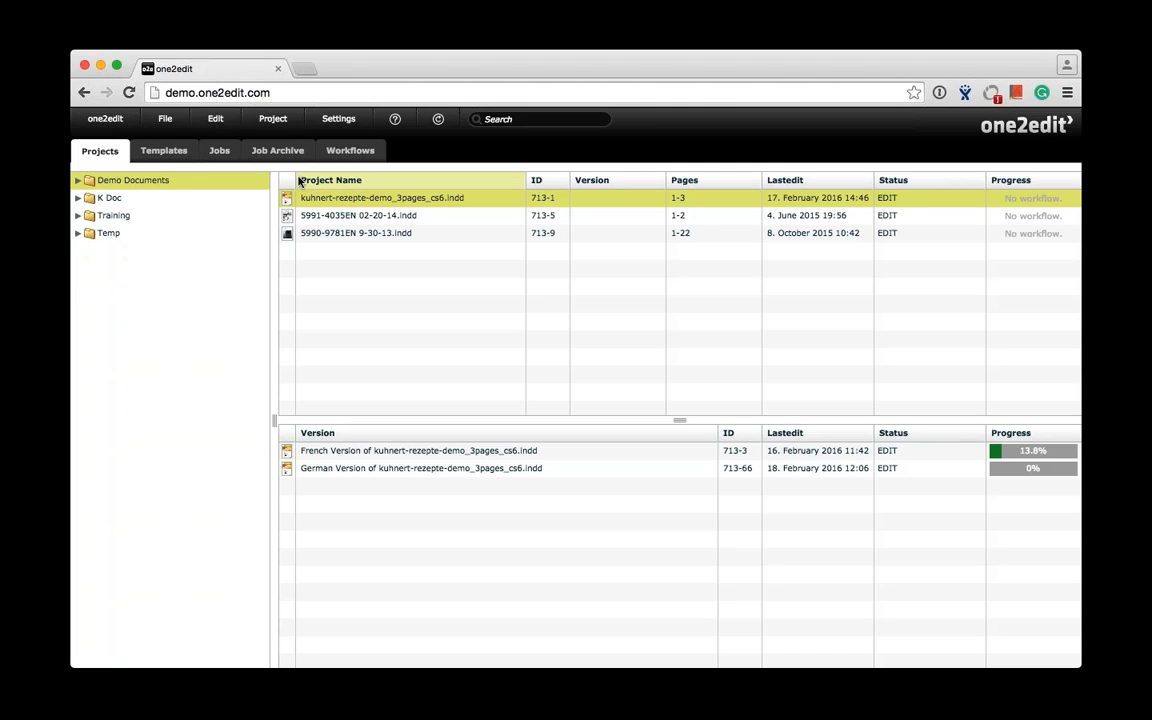
click(279, 125)
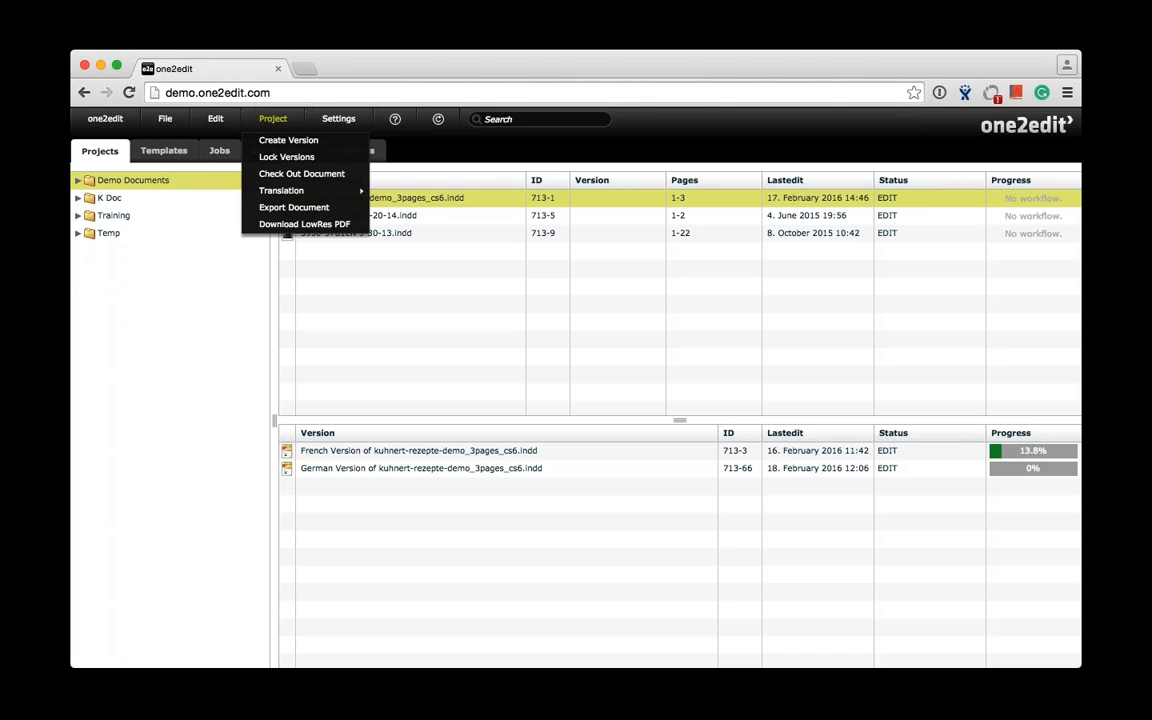
mouse_move(299, 196)
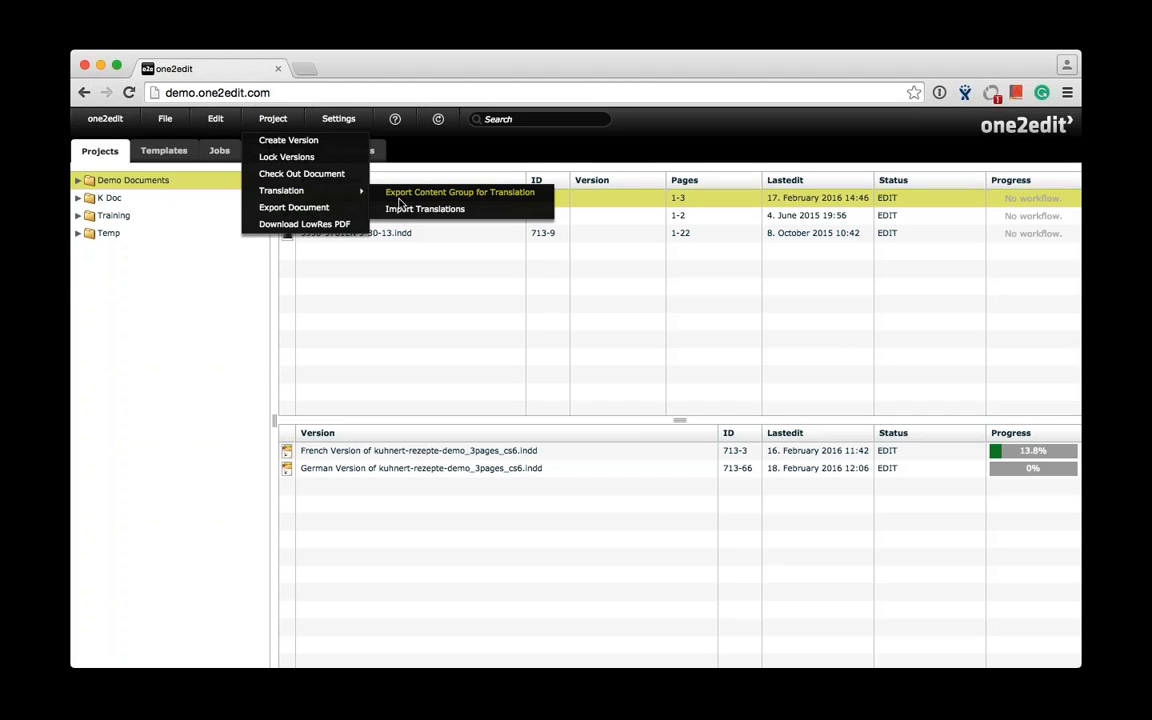
click(416, 348)
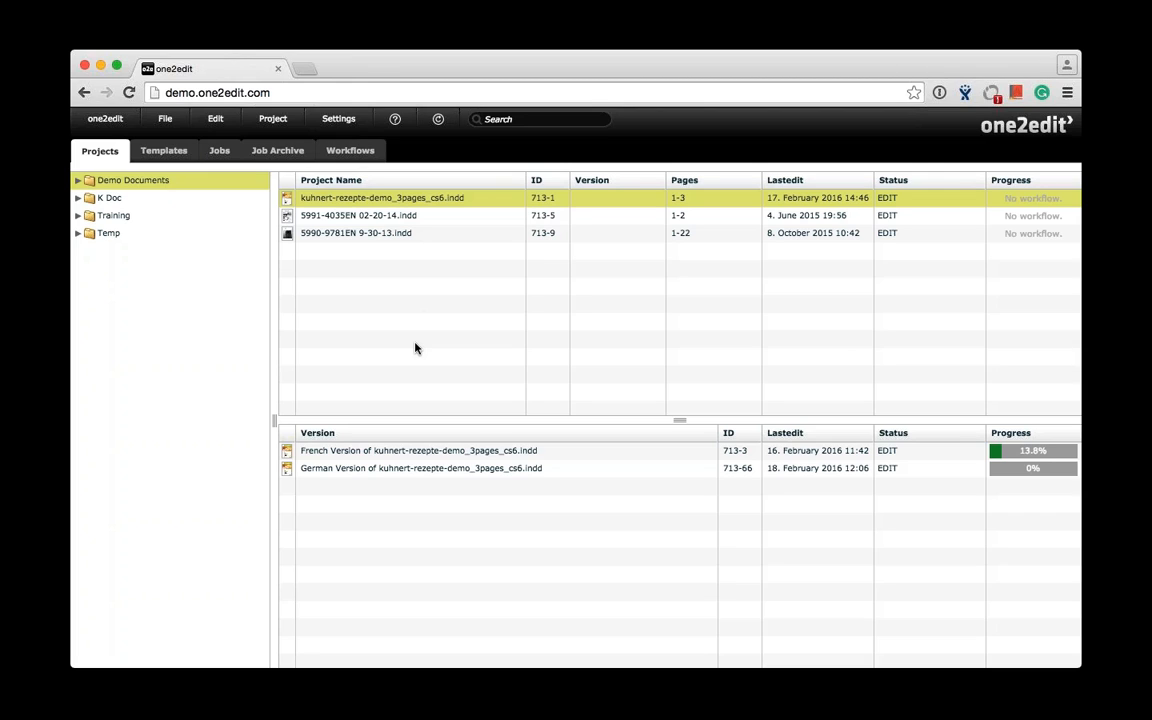
click(281, 120)
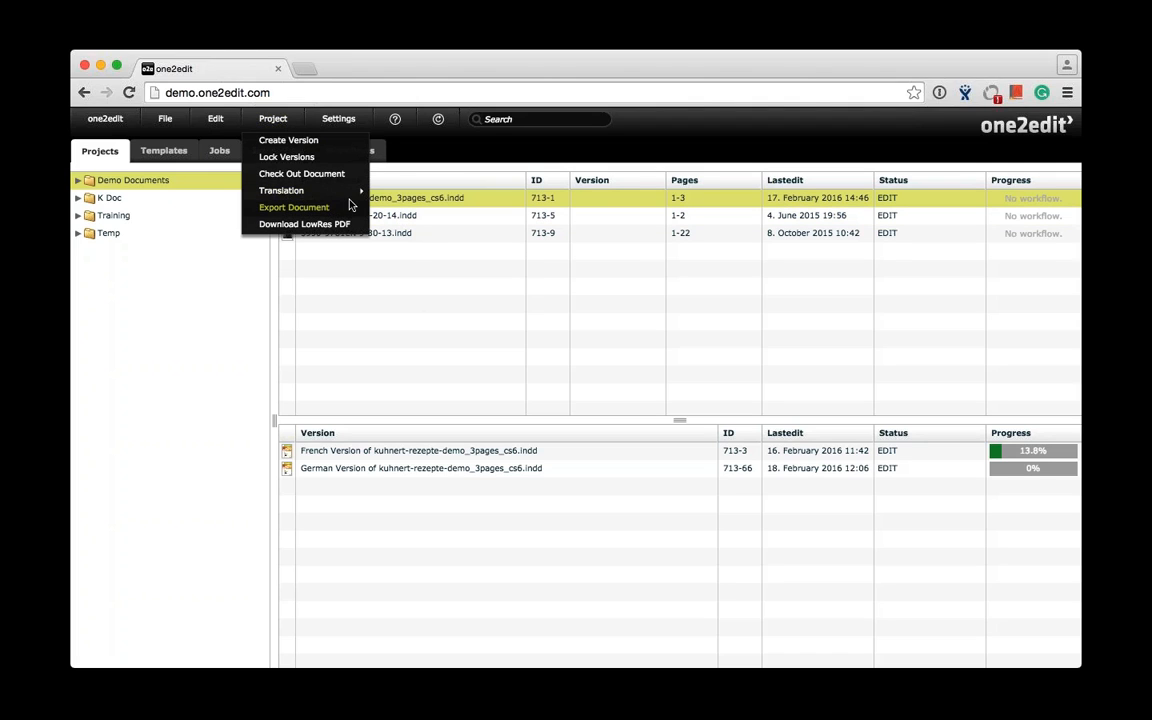
mouse_move(360, 190)
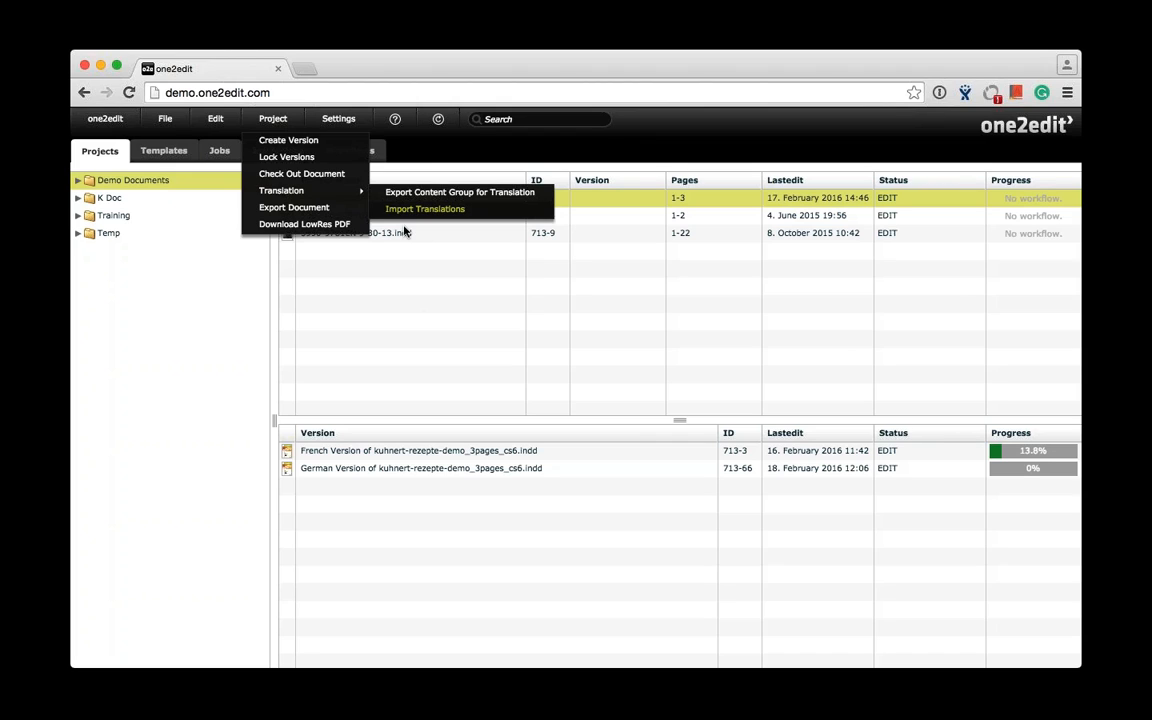
- Open the translation job for the German version of kuhnert-rezepte-demo_3pages_cs6 (ID 66) for editing
click(380, 476)
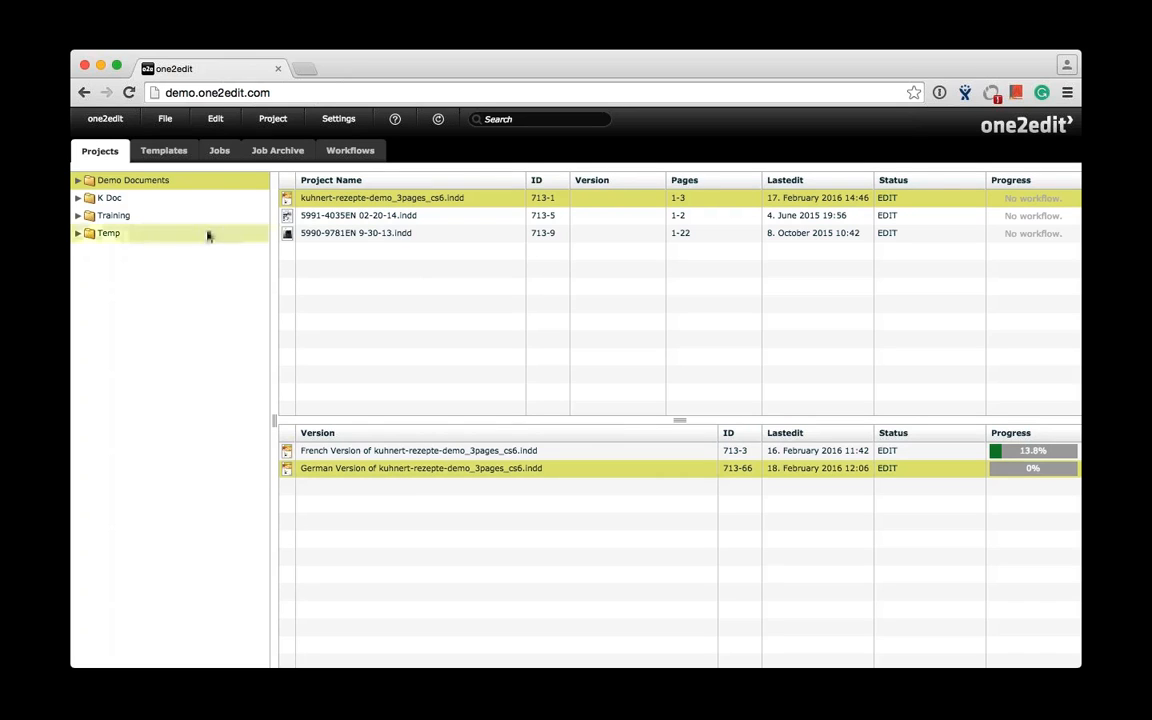
click(220, 151)
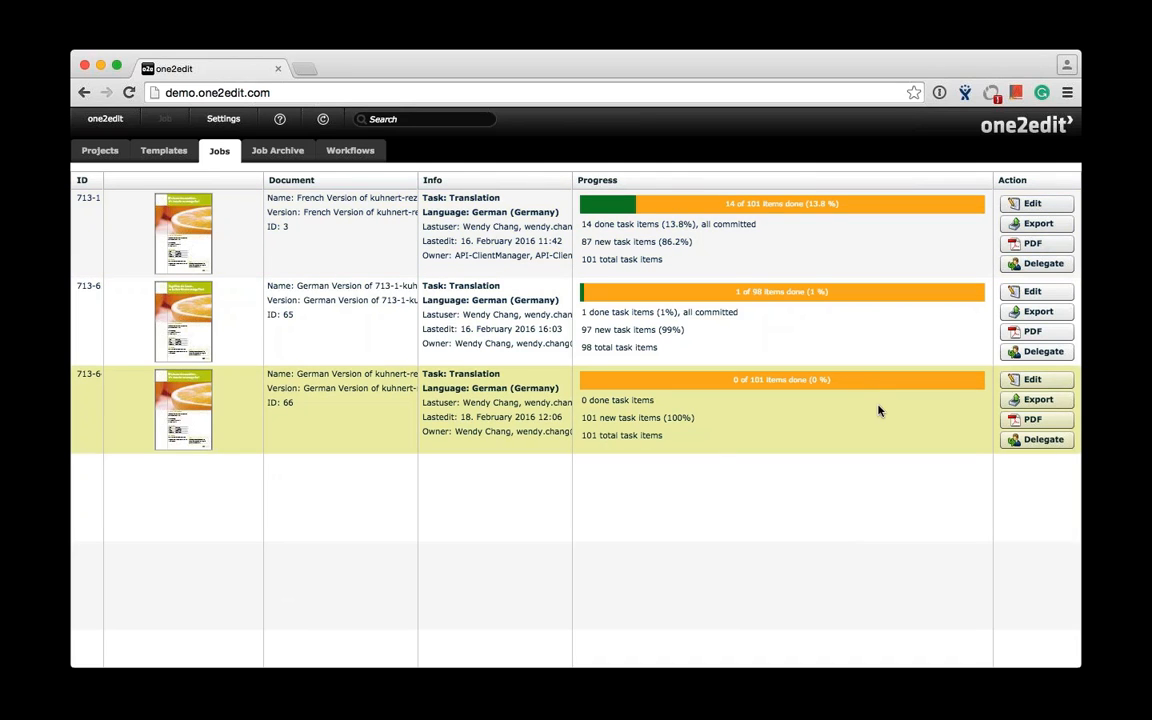
click(1033, 381)
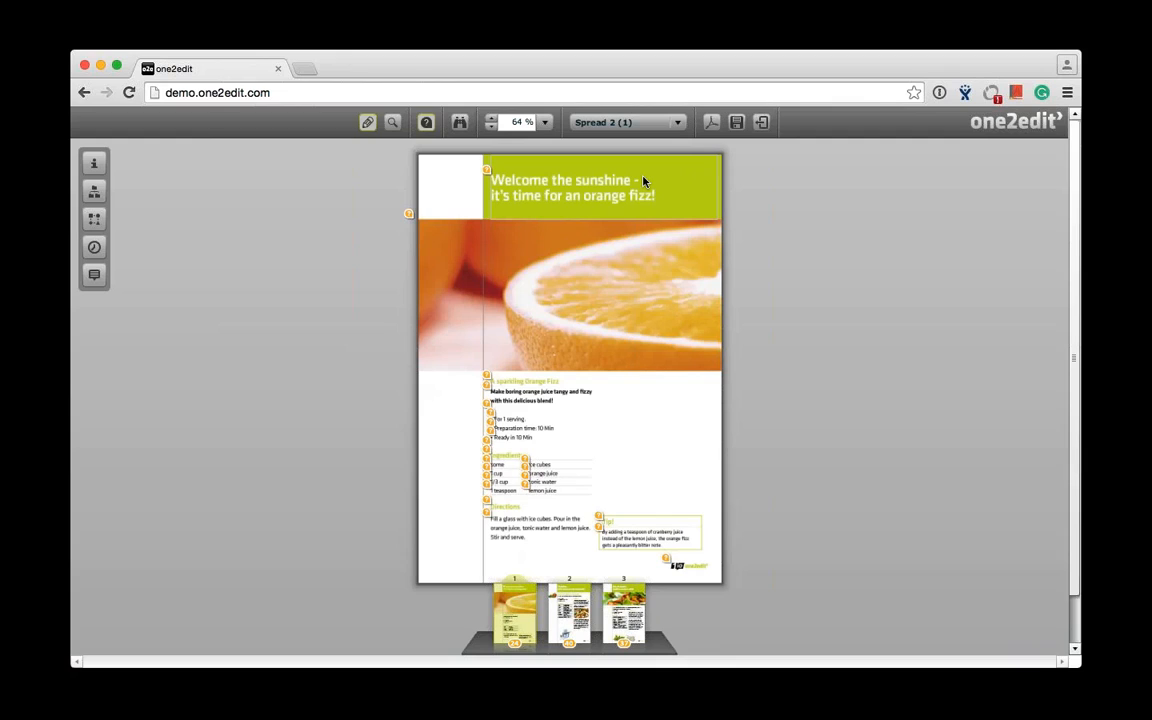
- Set the page zoom to 100 % and open the "Welcome the sunshine" headline in the text editor
click(520, 122)
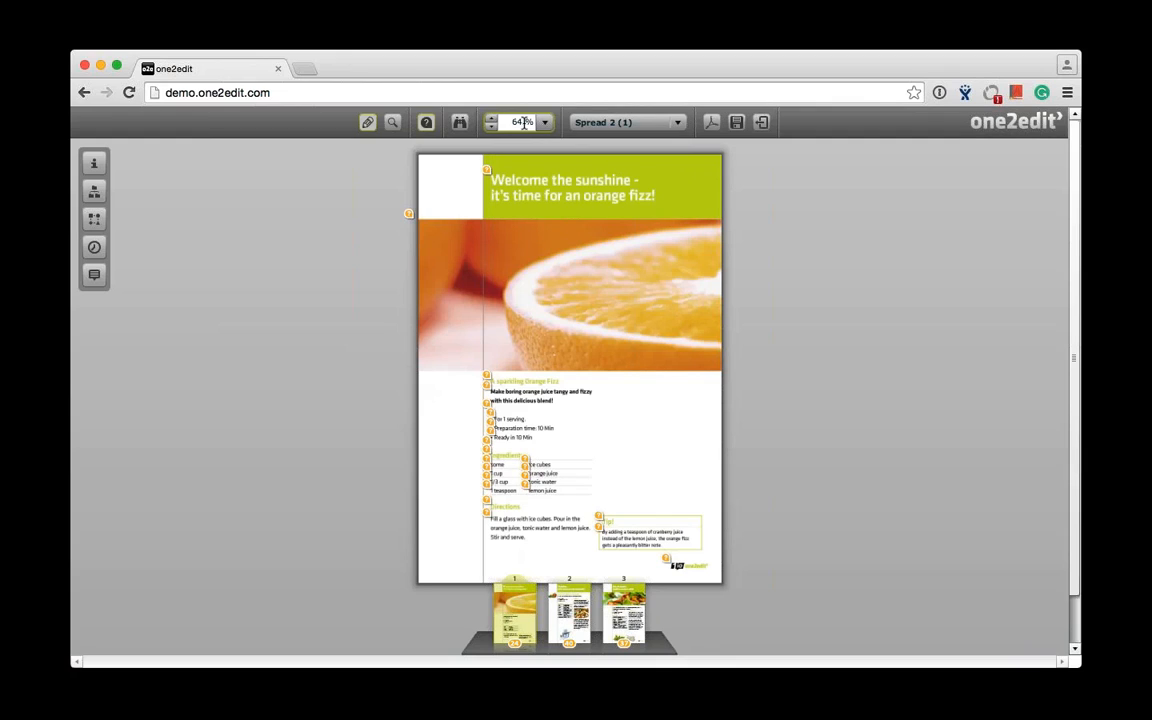
text(100)
key(Return)
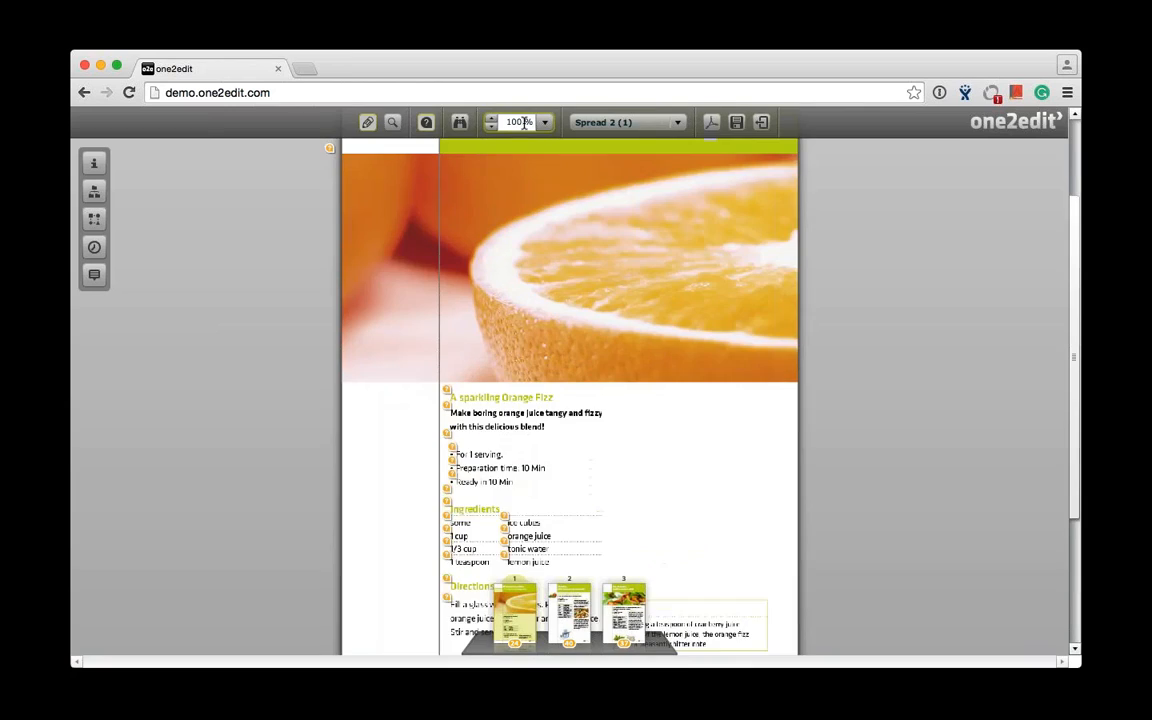
drag(1075, 264, 1076, 157)
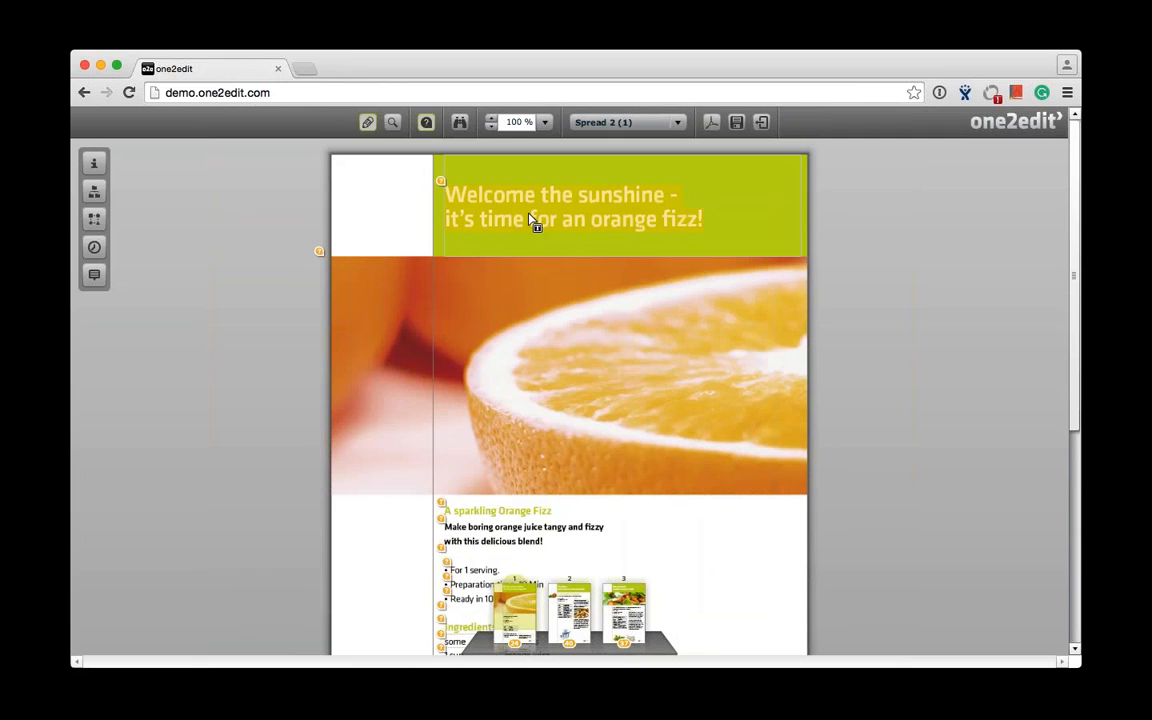
double_click(604, 225)
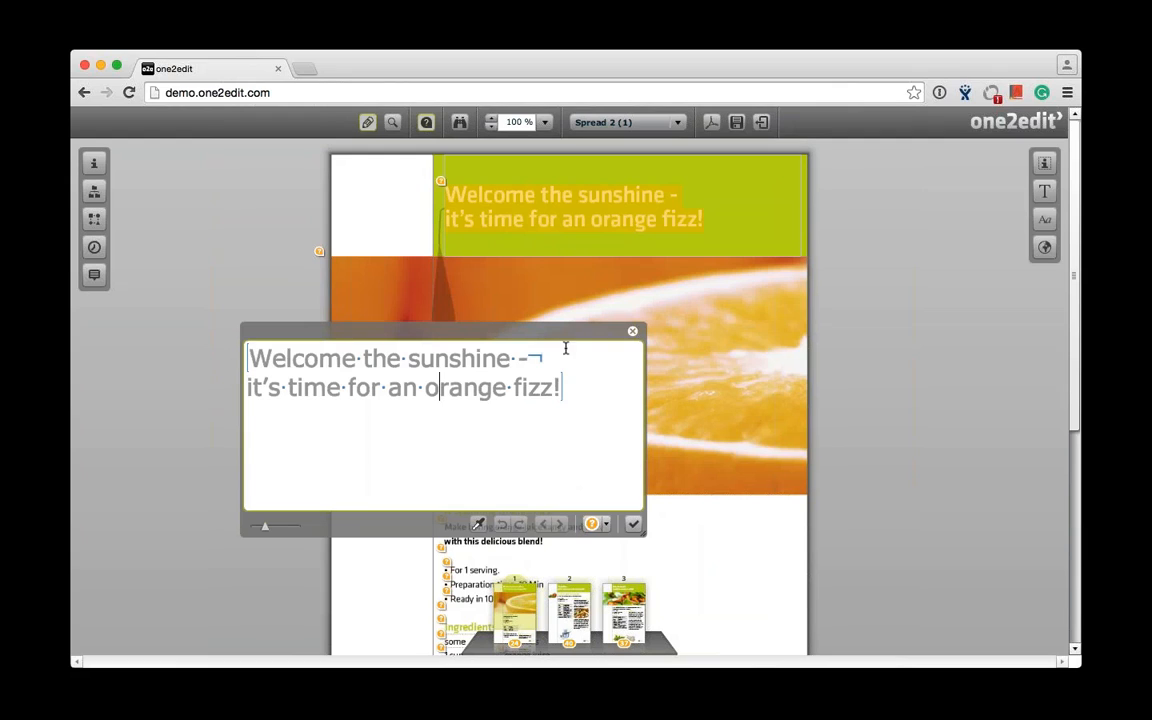
- Insert "Here type" before "Welcome" in the headline and apply the text to the layout
click(253, 362)
text(Here )
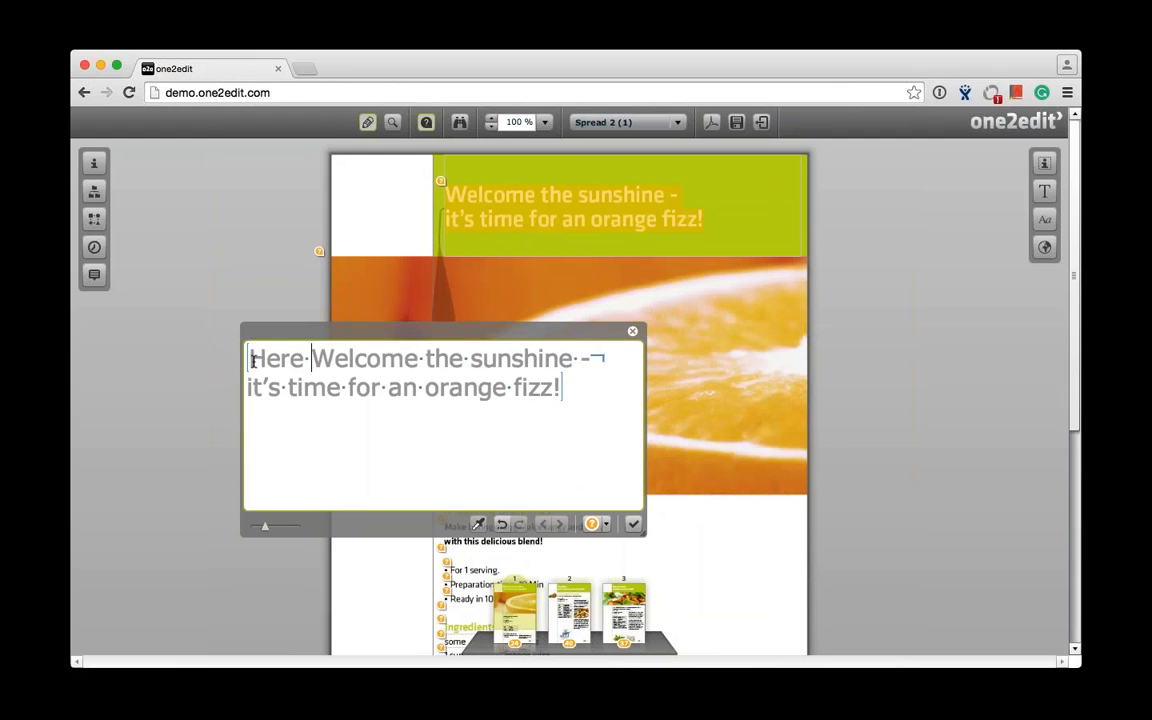
text(type)
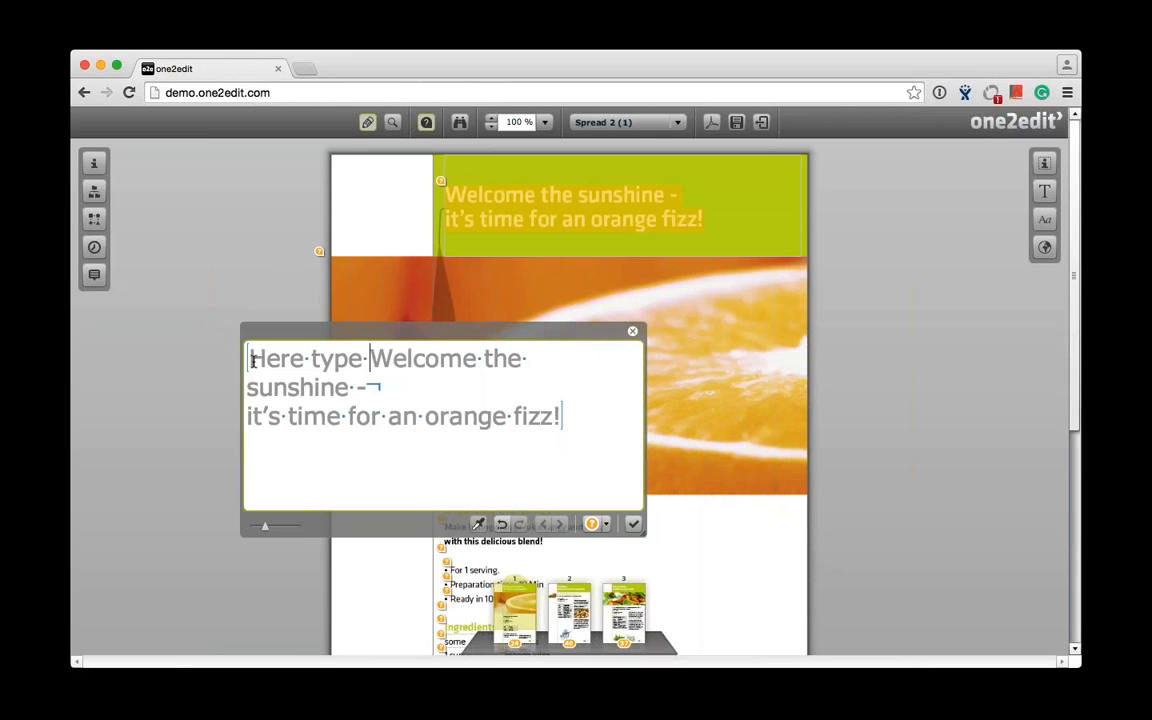
click(635, 524)
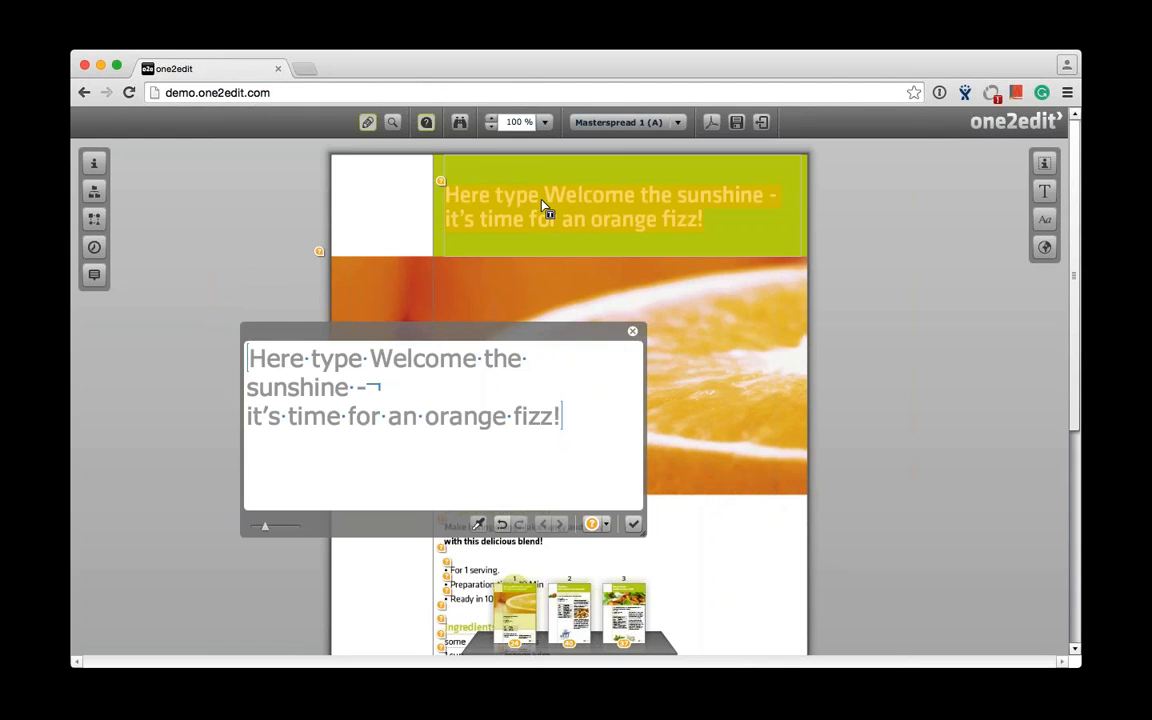
- Replace the headline with the one2edit Translation Memory result "Begrüßen die Sonne - es ist Zeit für eine orange Fizz!" and apply it
click(1047, 253)
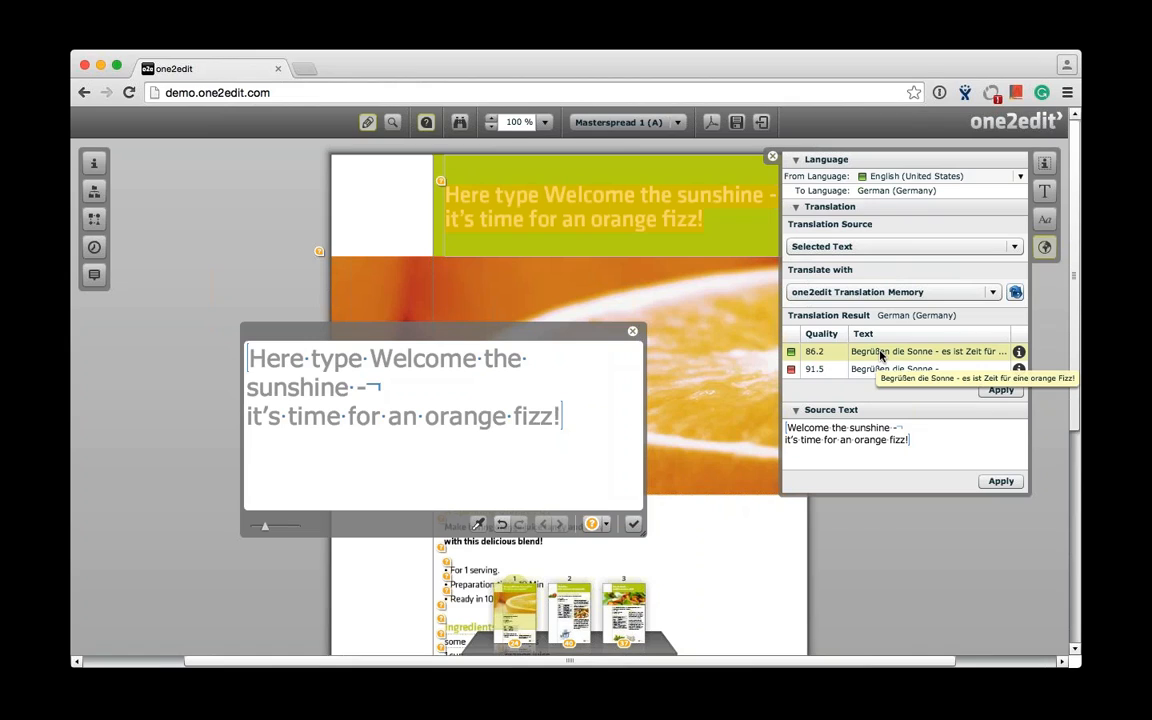
click(1000, 390)
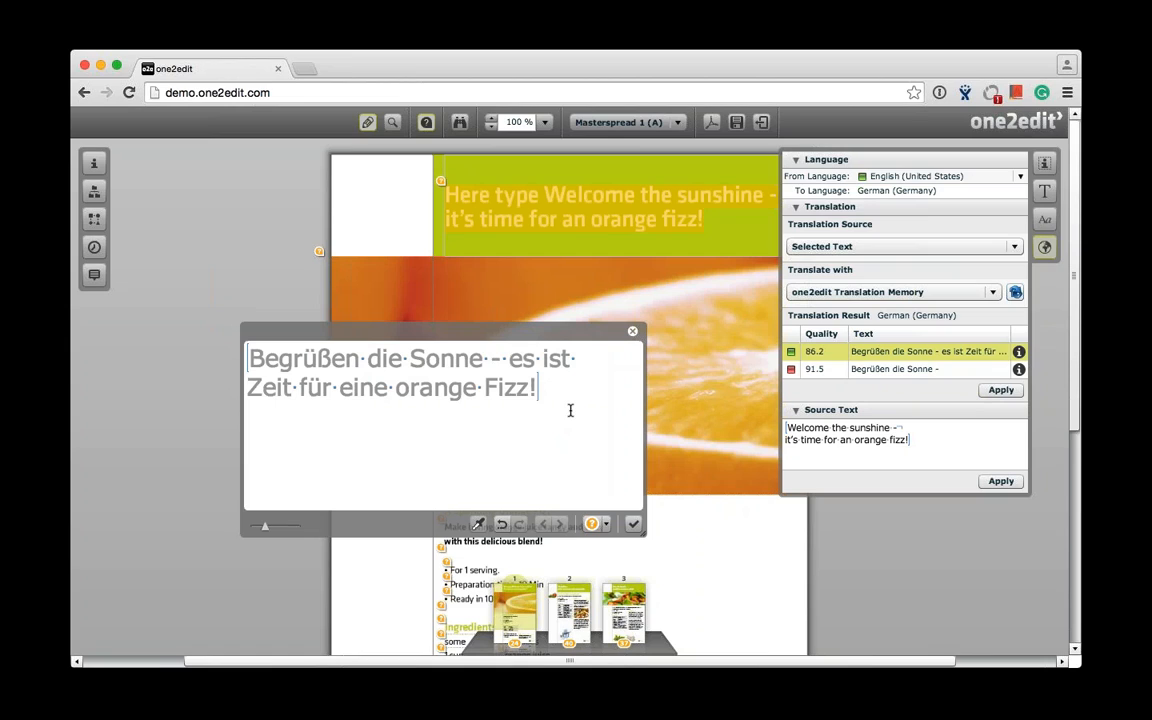
click(634, 525)
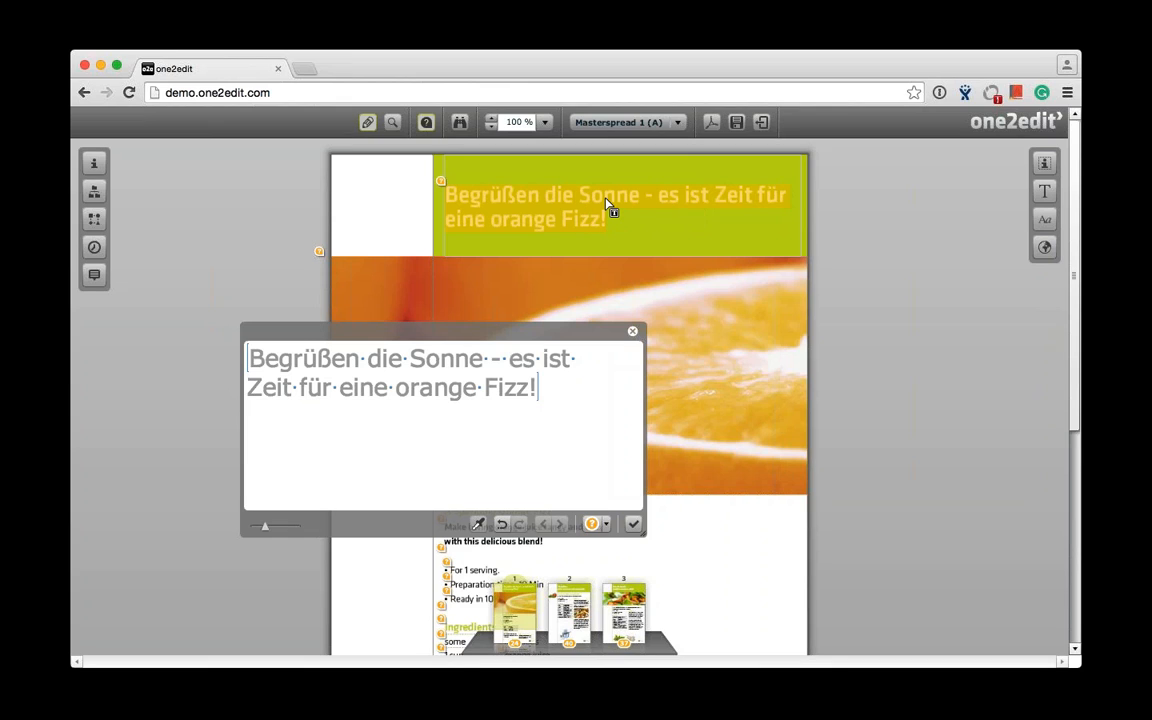
- Insert a line break before "es ist Zeit" in the German headline, apply it and close the text editor
click(509, 361)
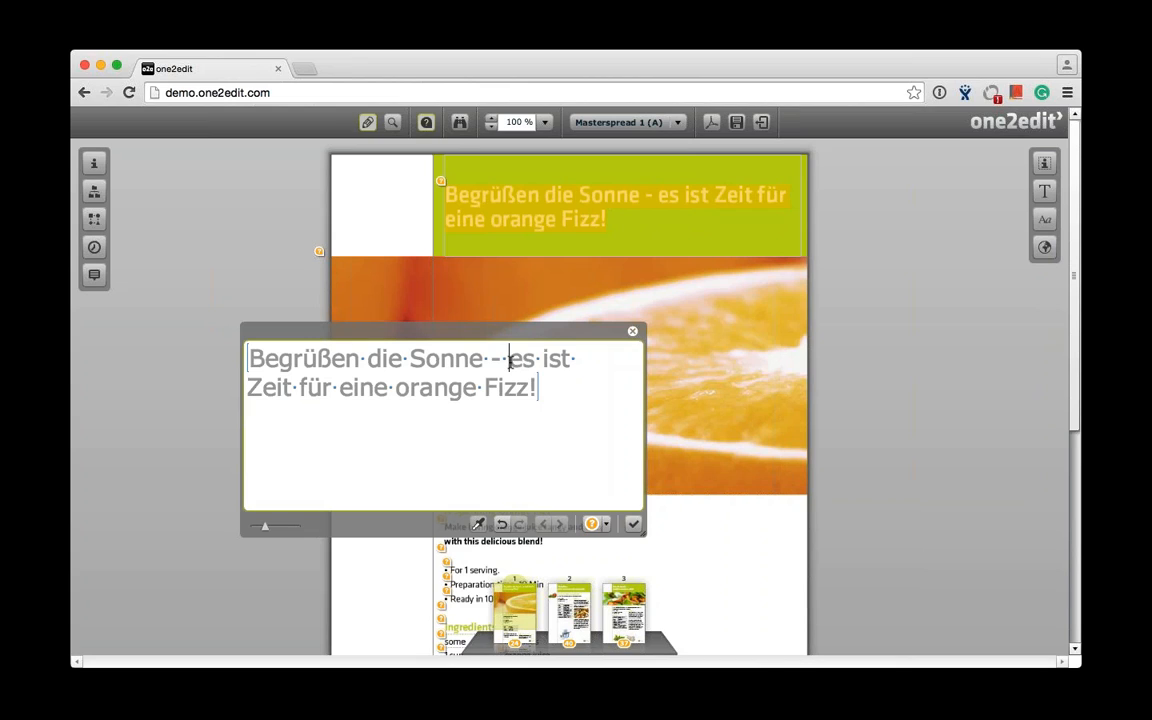
key(shift+Return)
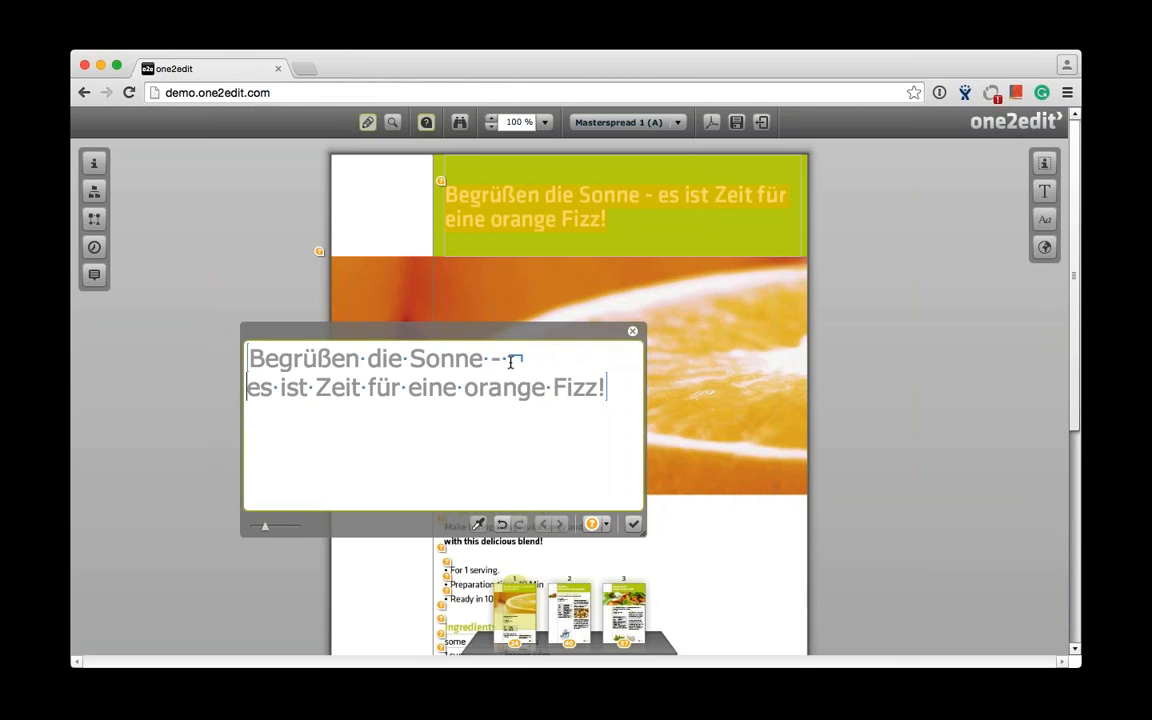
click(633, 524)
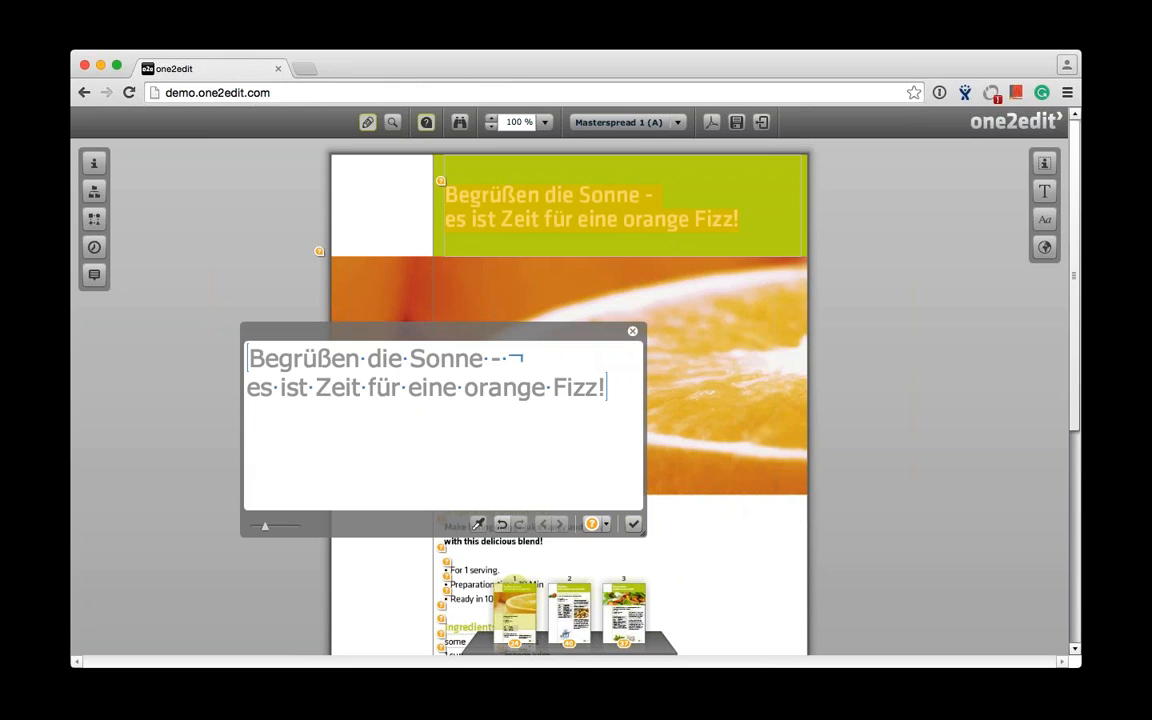
click(633, 332)
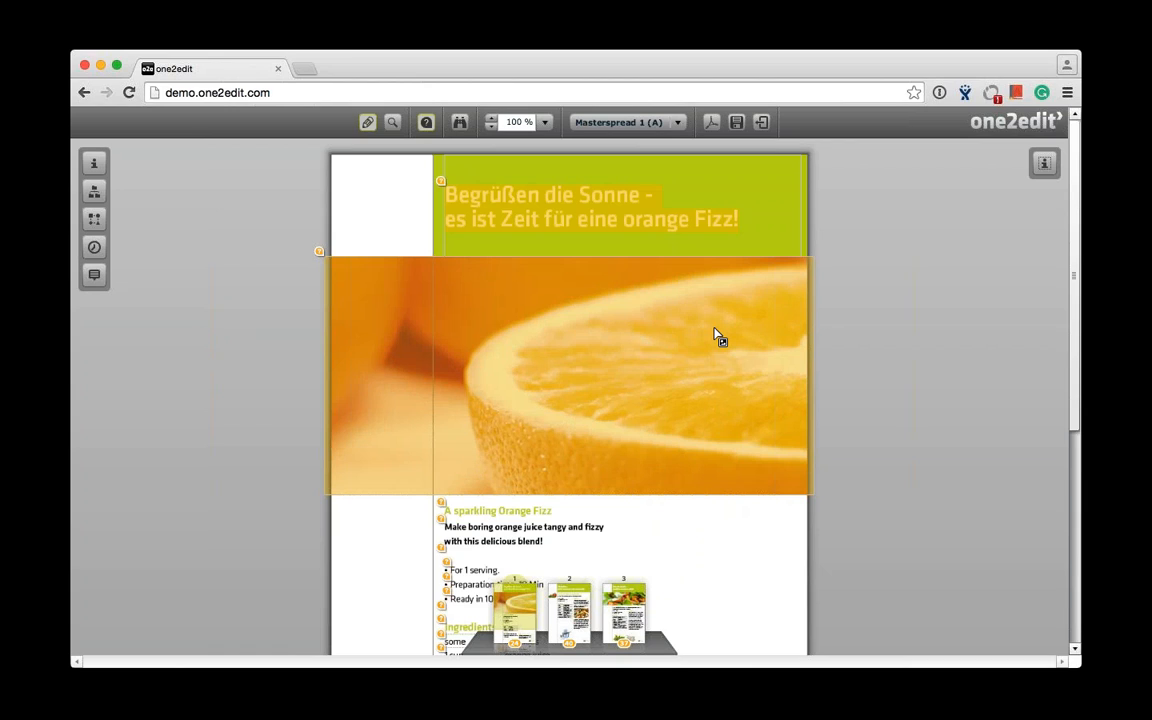
- Replace the orange image on the page with mango.jpg from the Demo folder
click(700, 390)
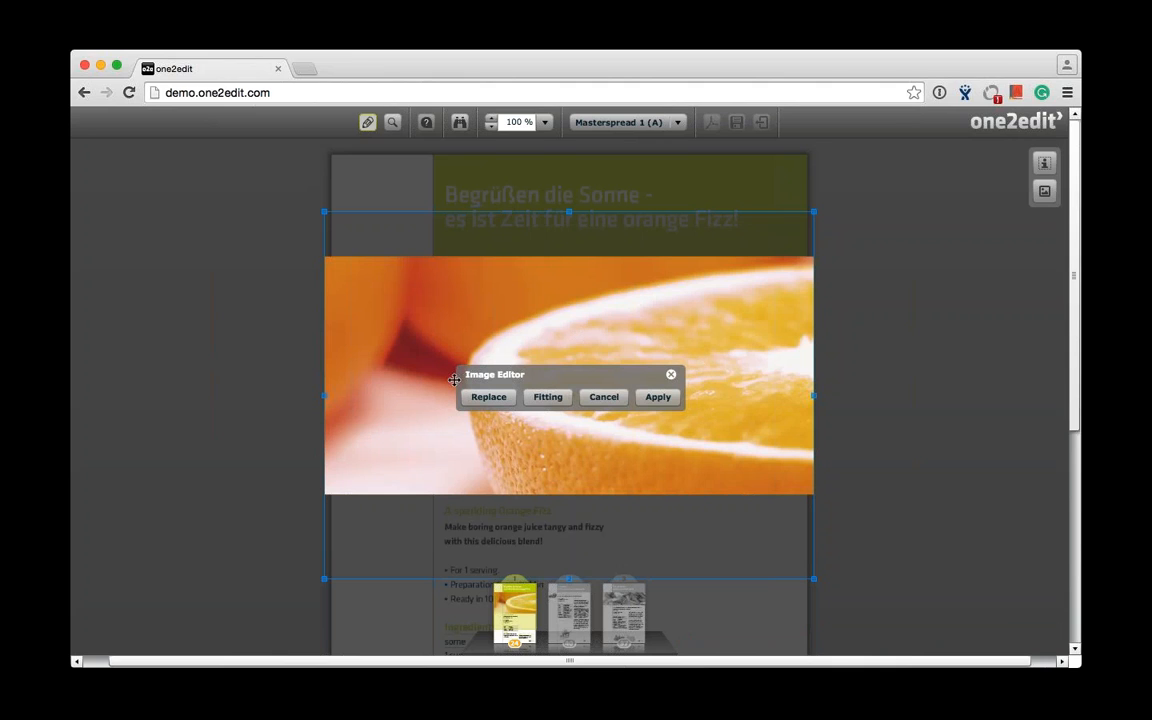
click(489, 397)
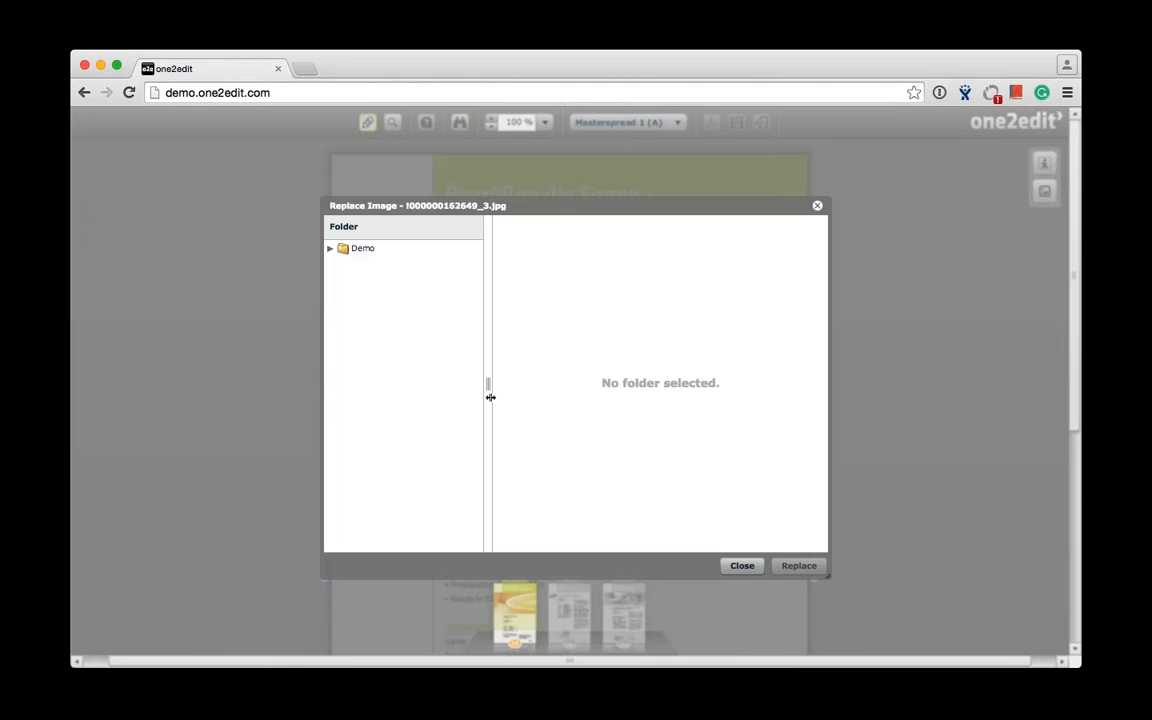
click(372, 249)
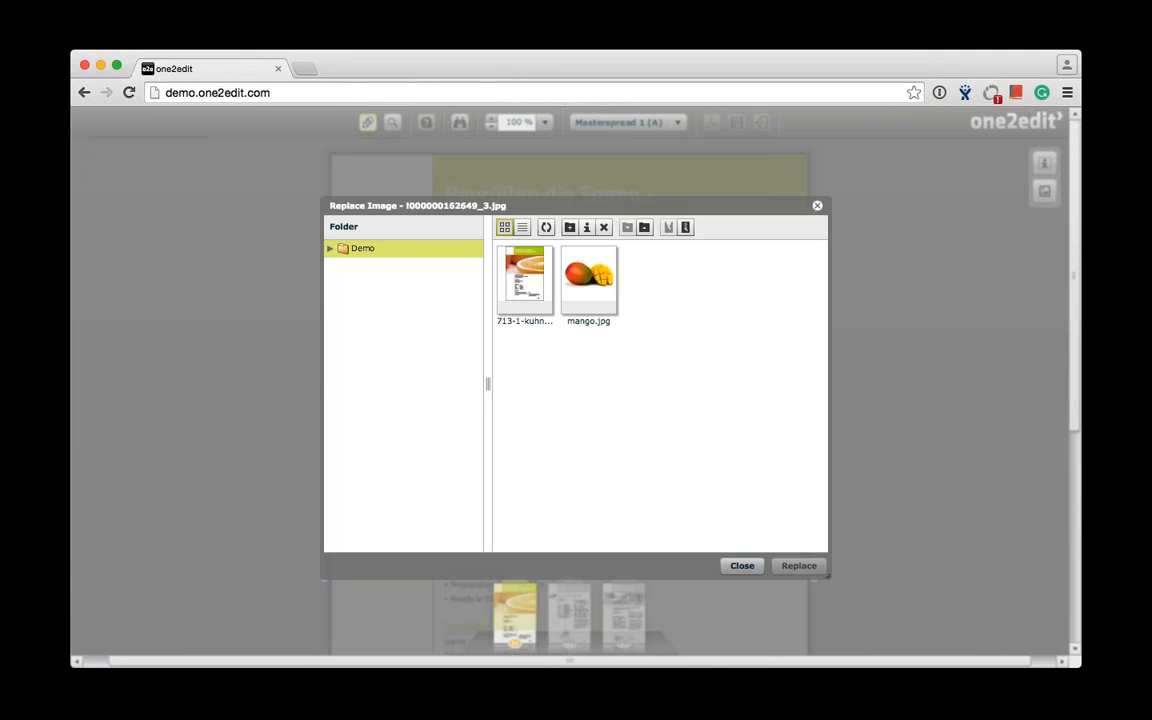
click(587, 281)
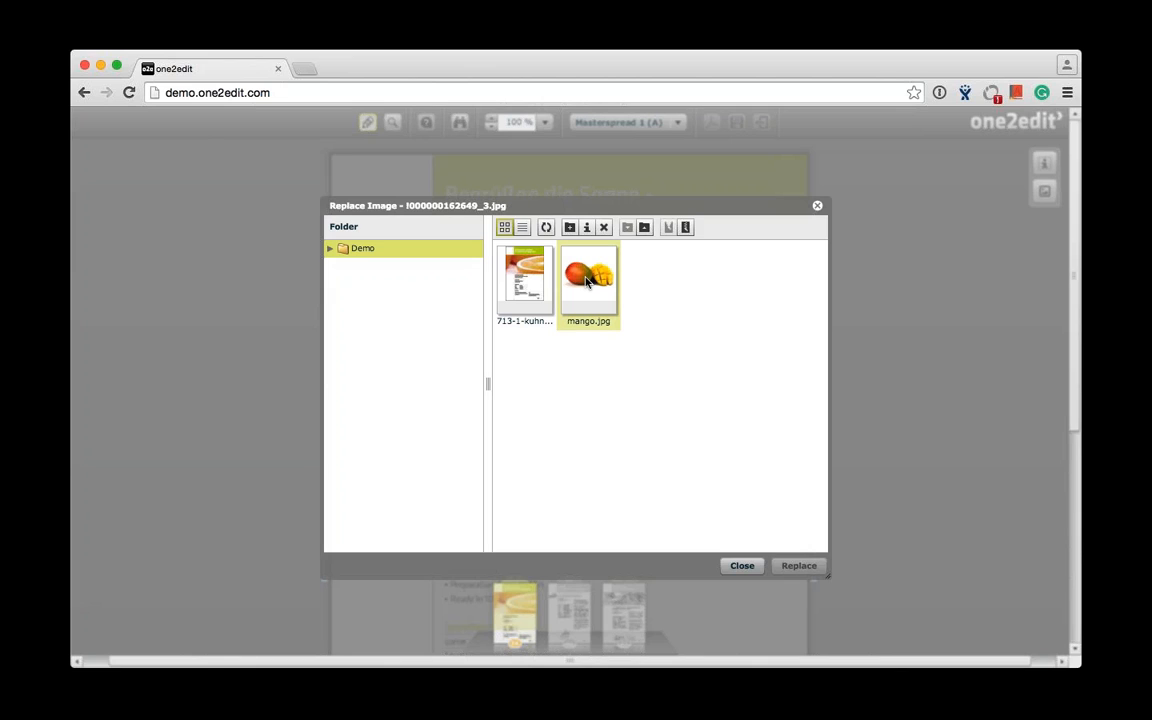
click(587, 281)
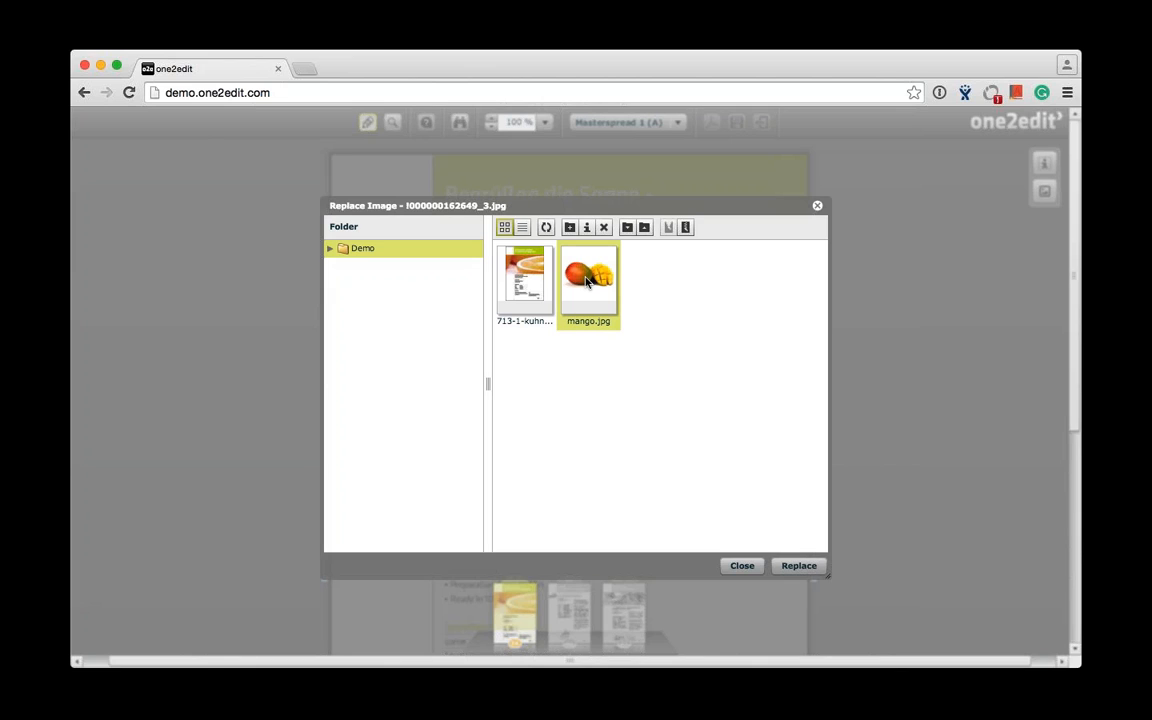
click(799, 566)
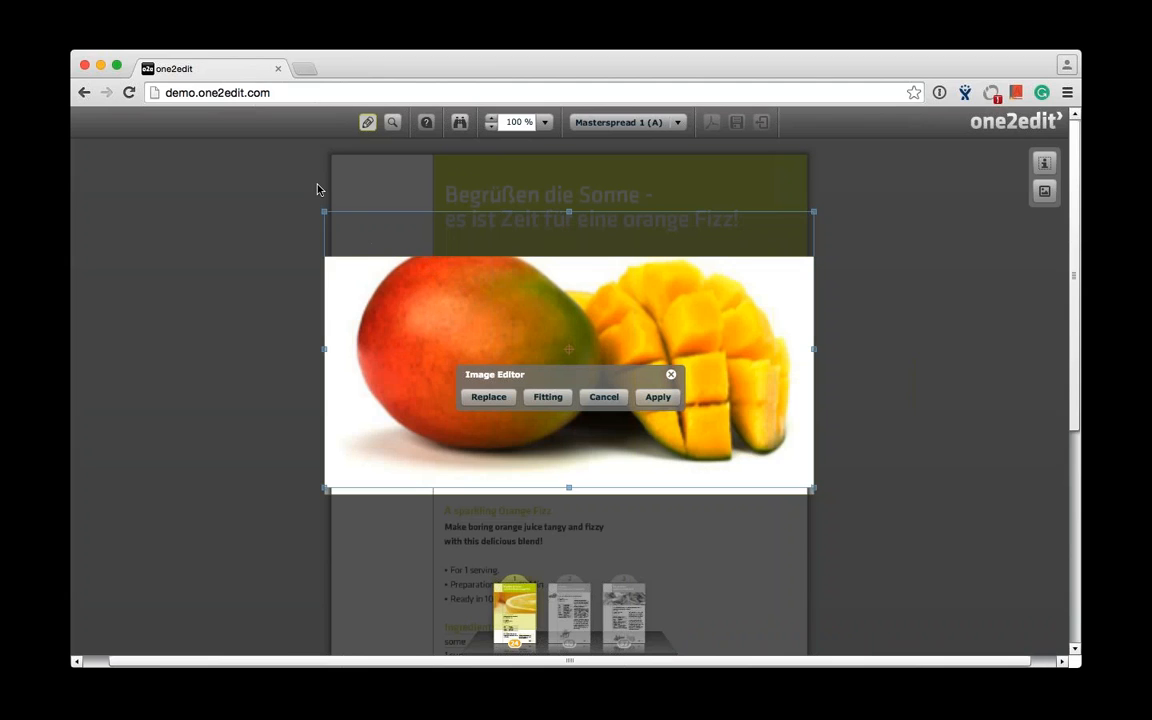
- Shrink the mango image, reposition it inside its frame clear of the headline, and apply the changes
drag(323, 210, 424, 265)
mouse_move(571, 324)
mouse_down()
mouse_move(509, 303)
mouse_move(458, 316)
mouse_move(450, 342)
mouse_move(561, 342)
mouse_move(559, 311)
mouse_up()
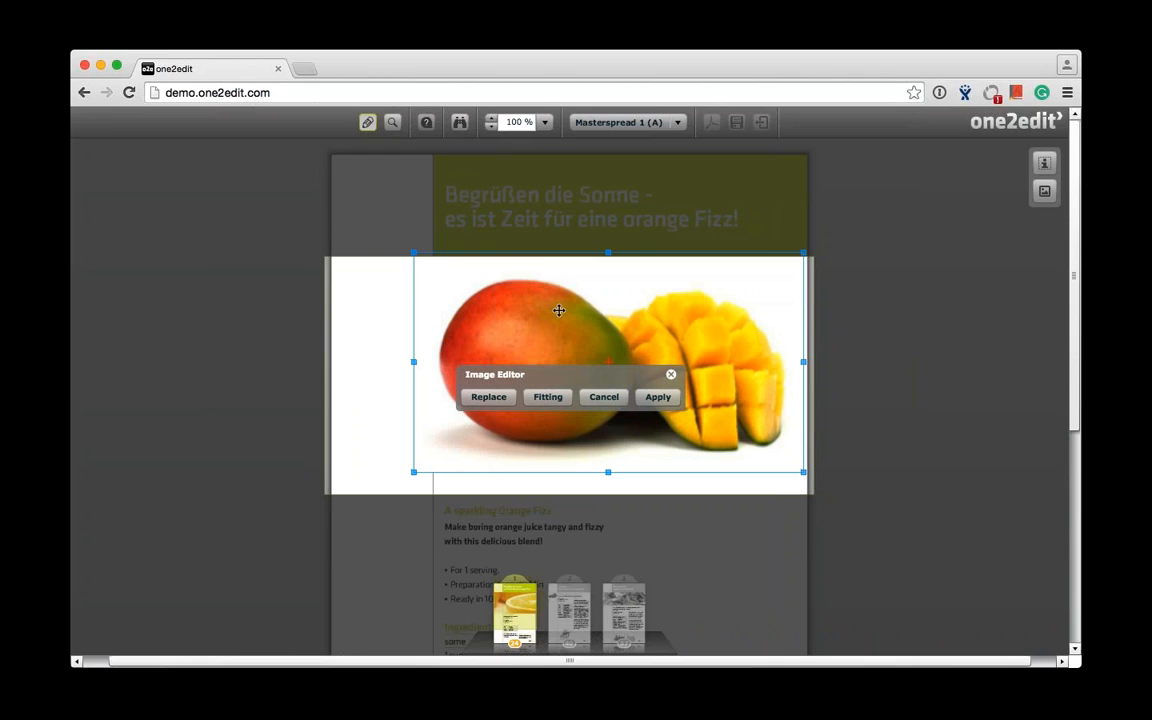
click(663, 402)
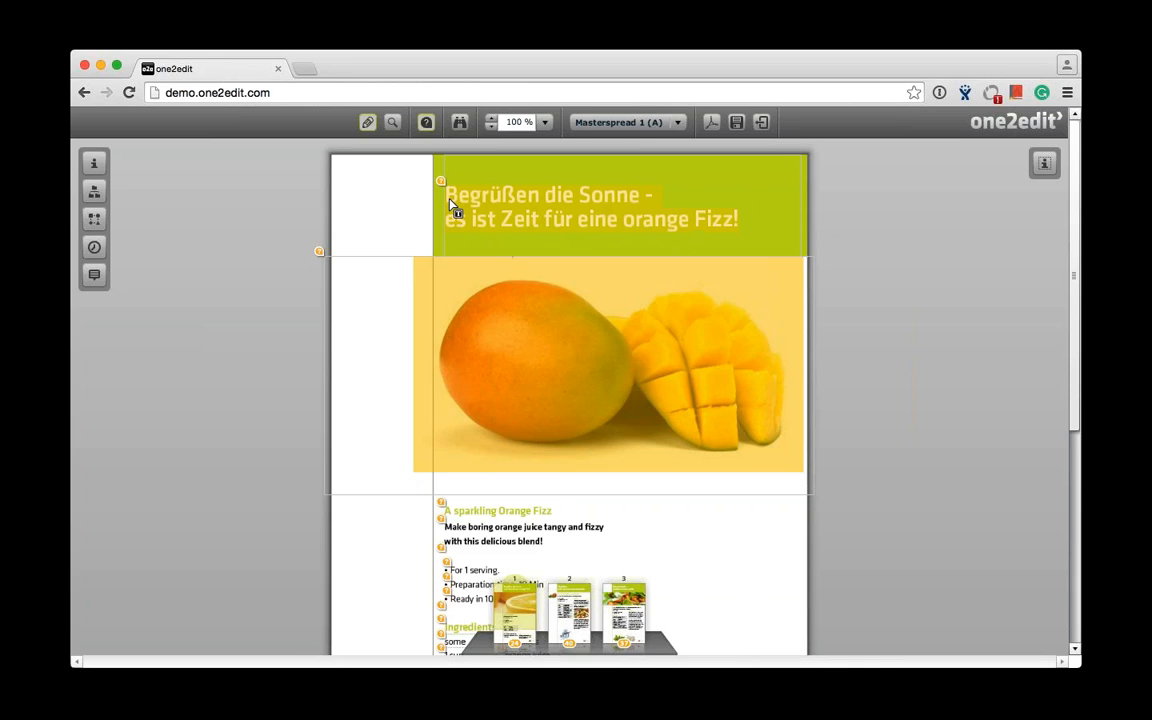
- Mark the German headline's translation task item as Done
click(440, 182)
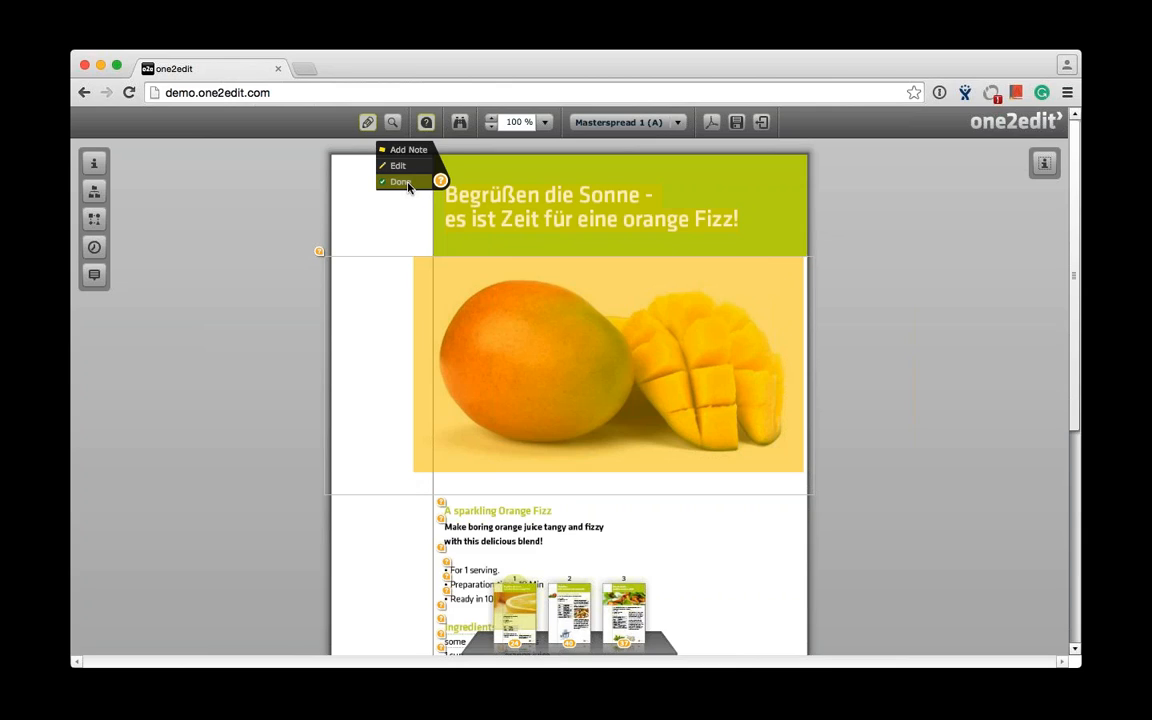
click(408, 185)
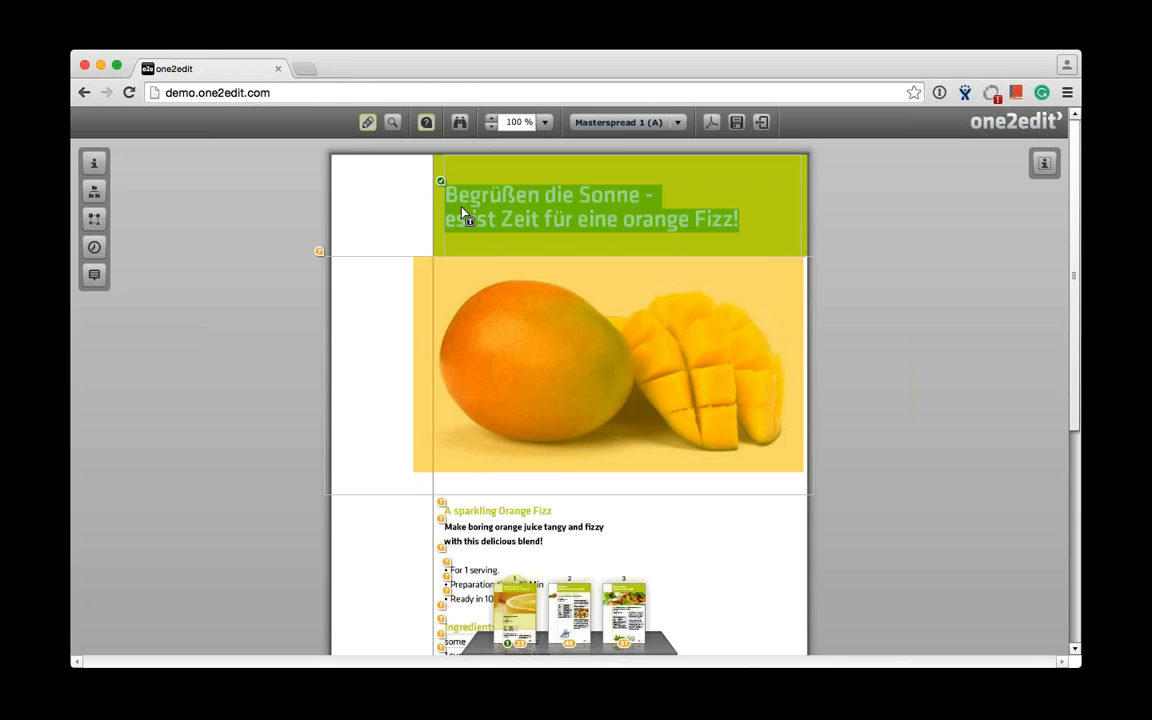
click(689, 250)
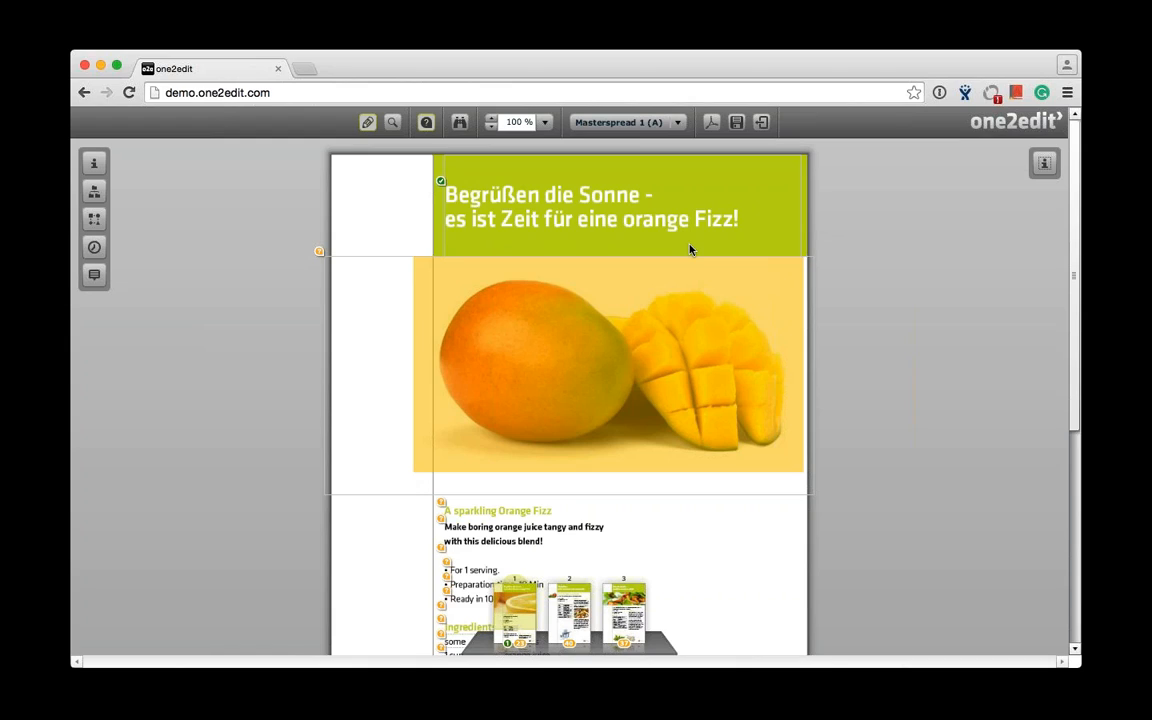
- Close the German document version and discard its unsaved changes
click(767, 130)
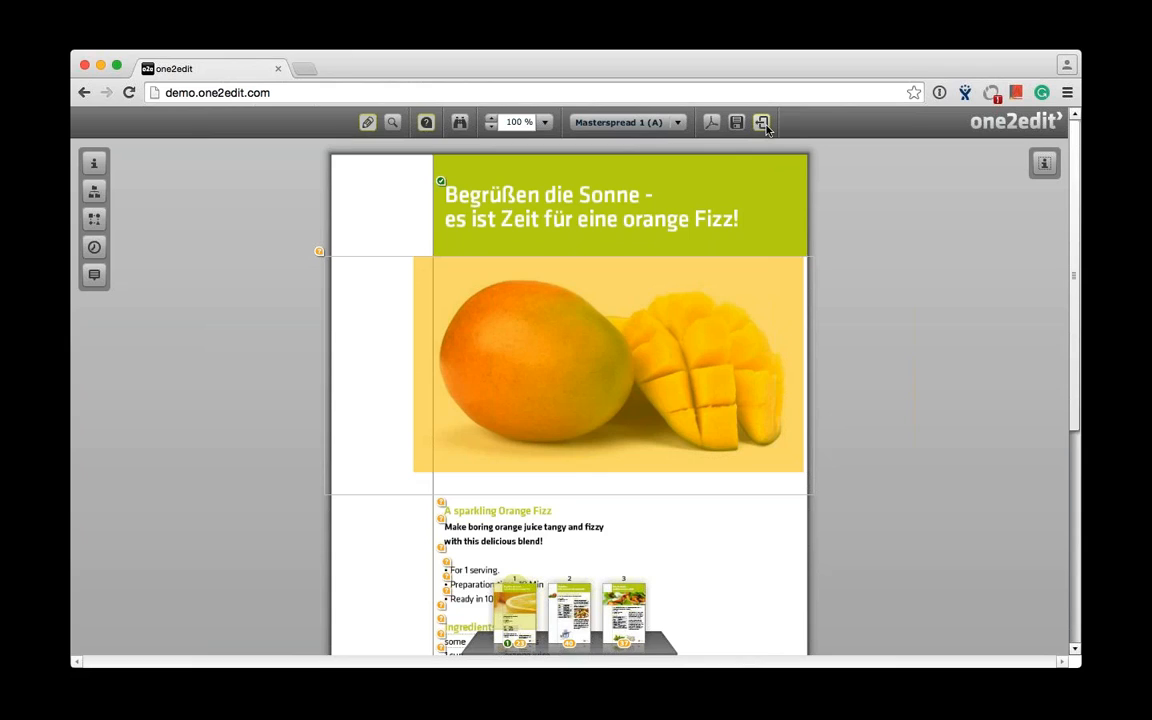
click(762, 122)
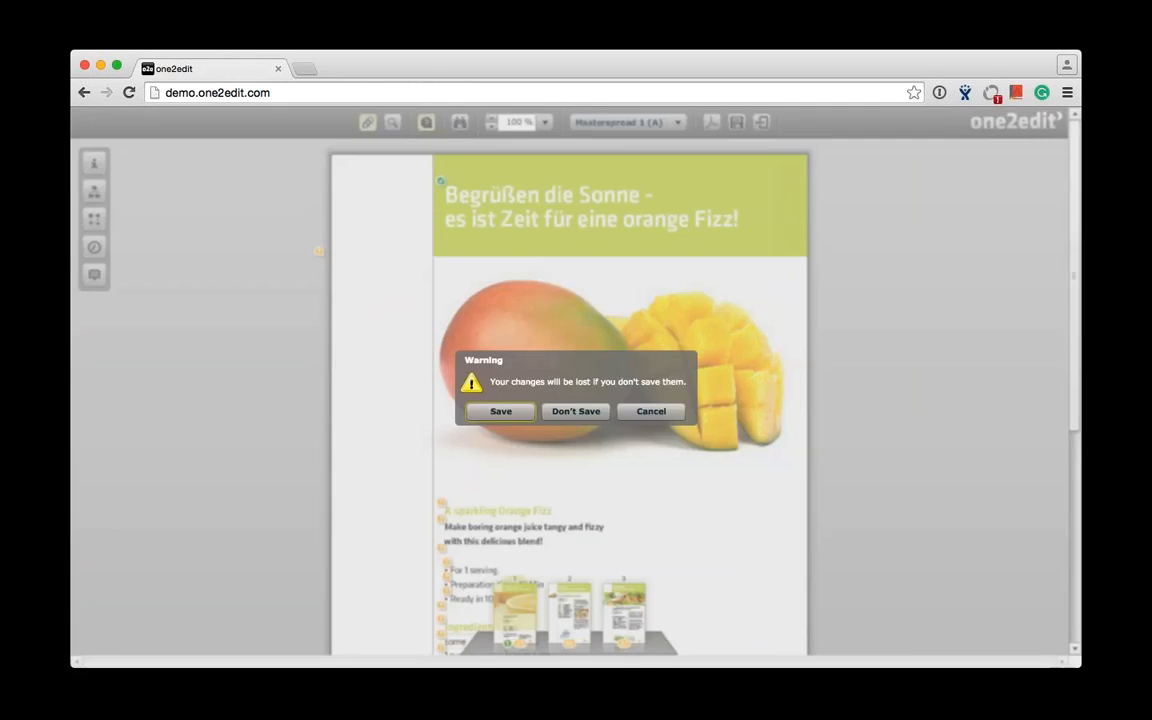
click(576, 412)
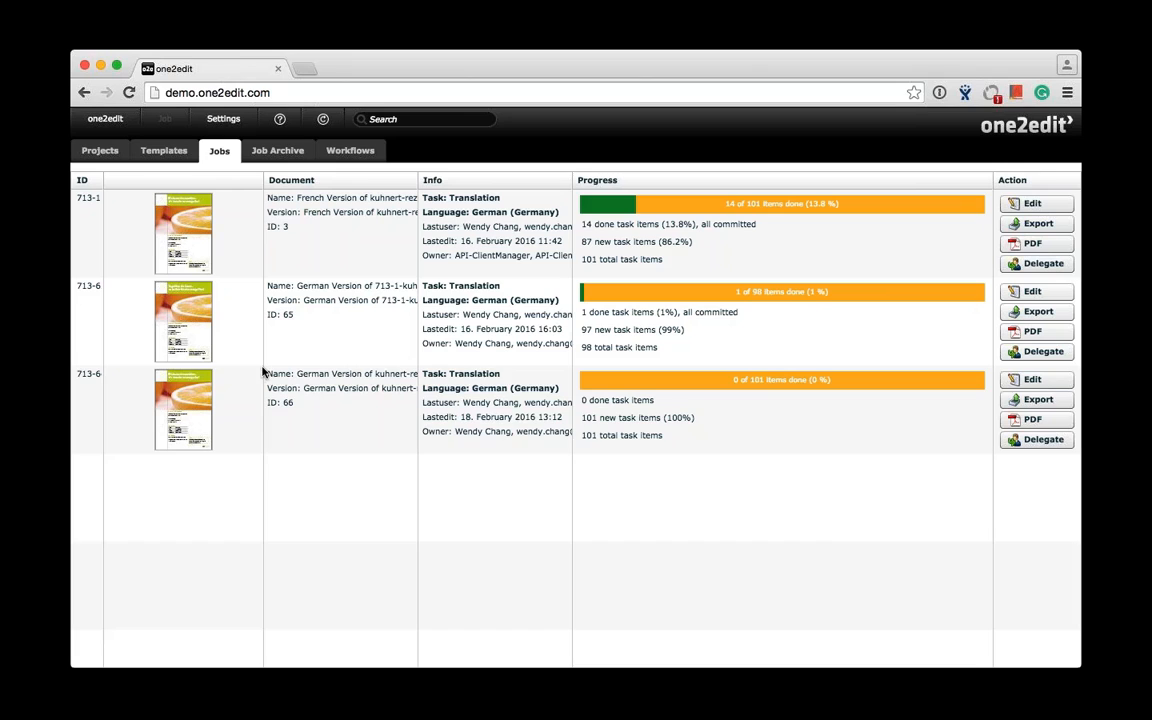
- Review the export formats for the German version of kuhnert-rezepte-demo_3pages_cs6.indd in Projects, choose InDesign Document (*.indd), and close the export settings without exporting
click(101, 153)
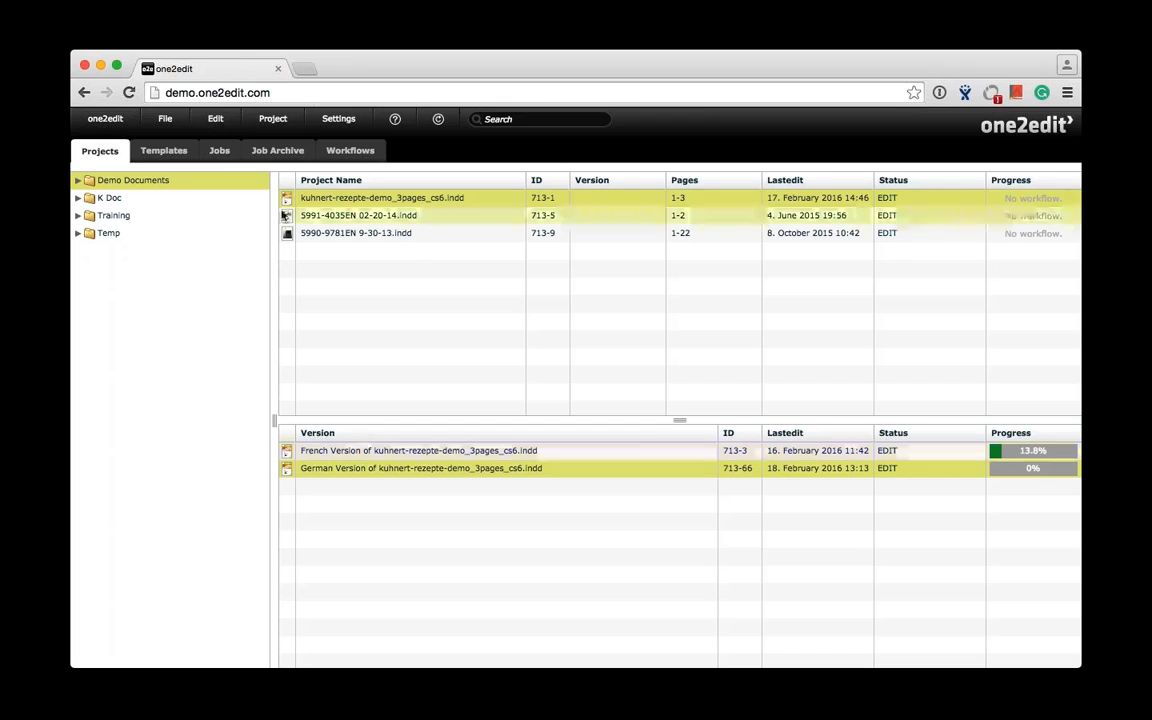
click(273, 118)
click(293, 157)
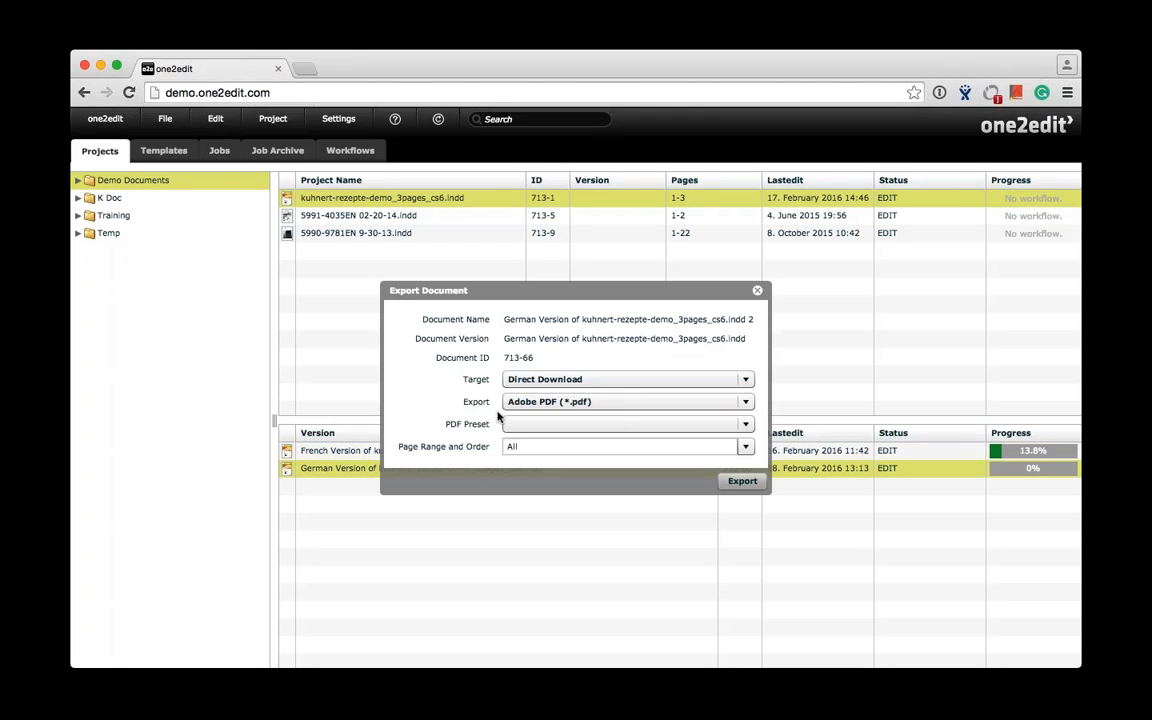
click(745, 405)
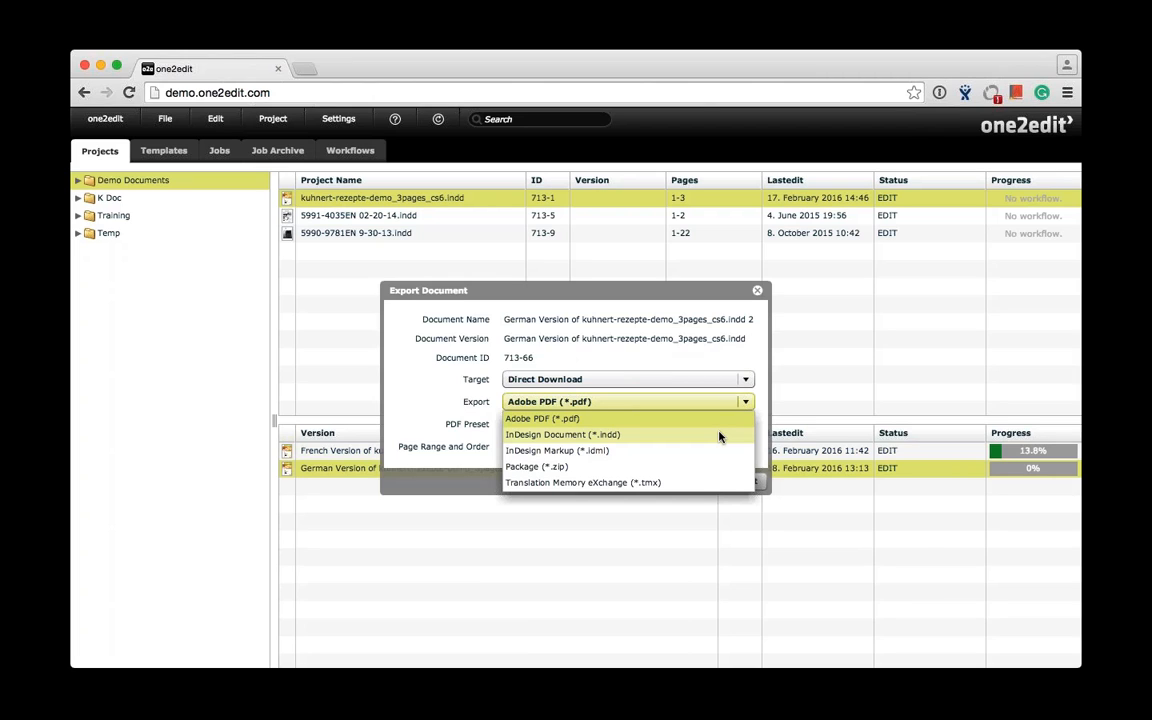
click(625, 436)
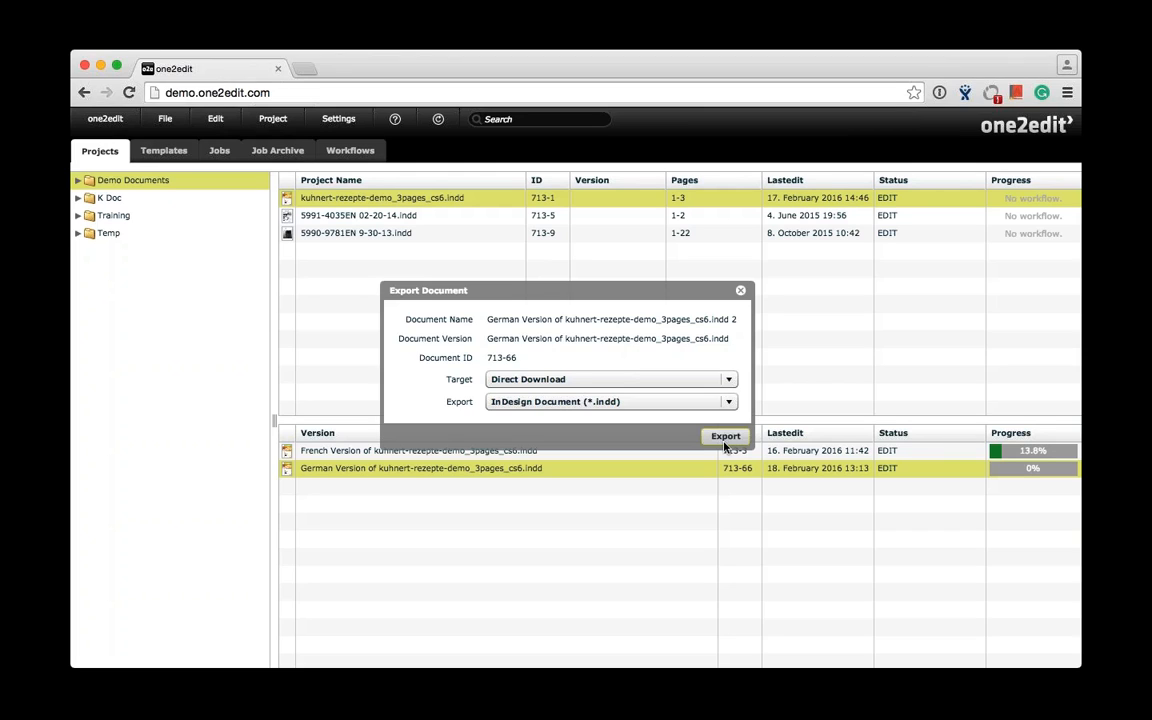
click(741, 291)
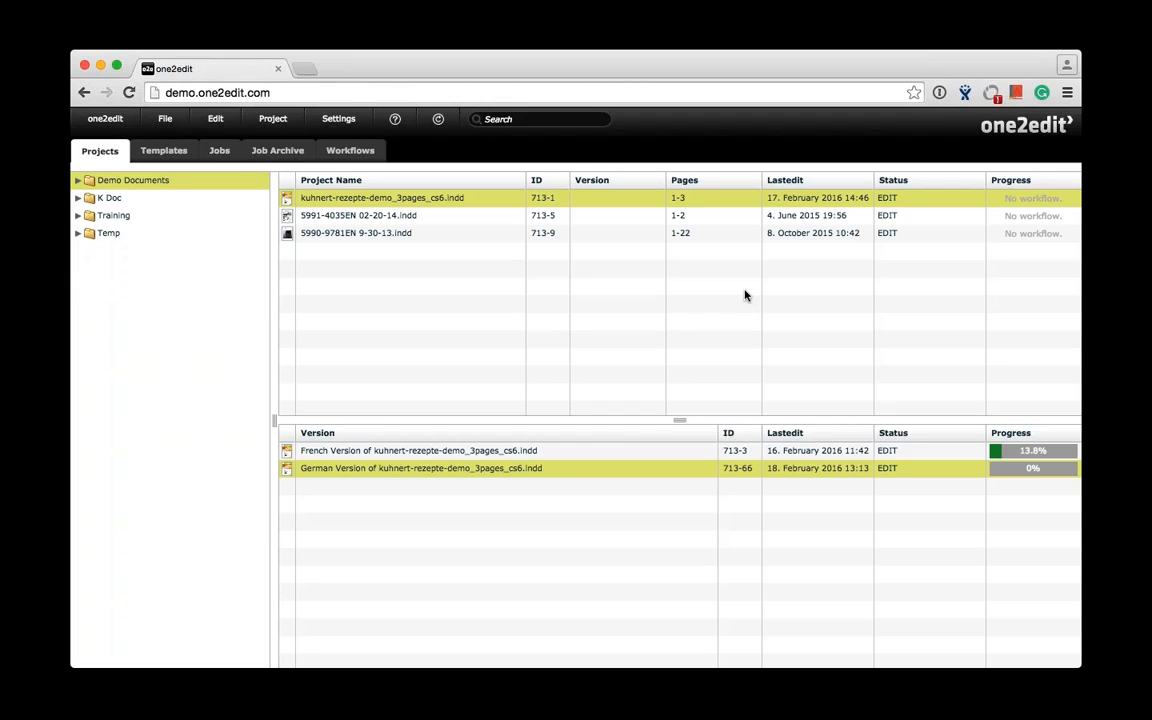